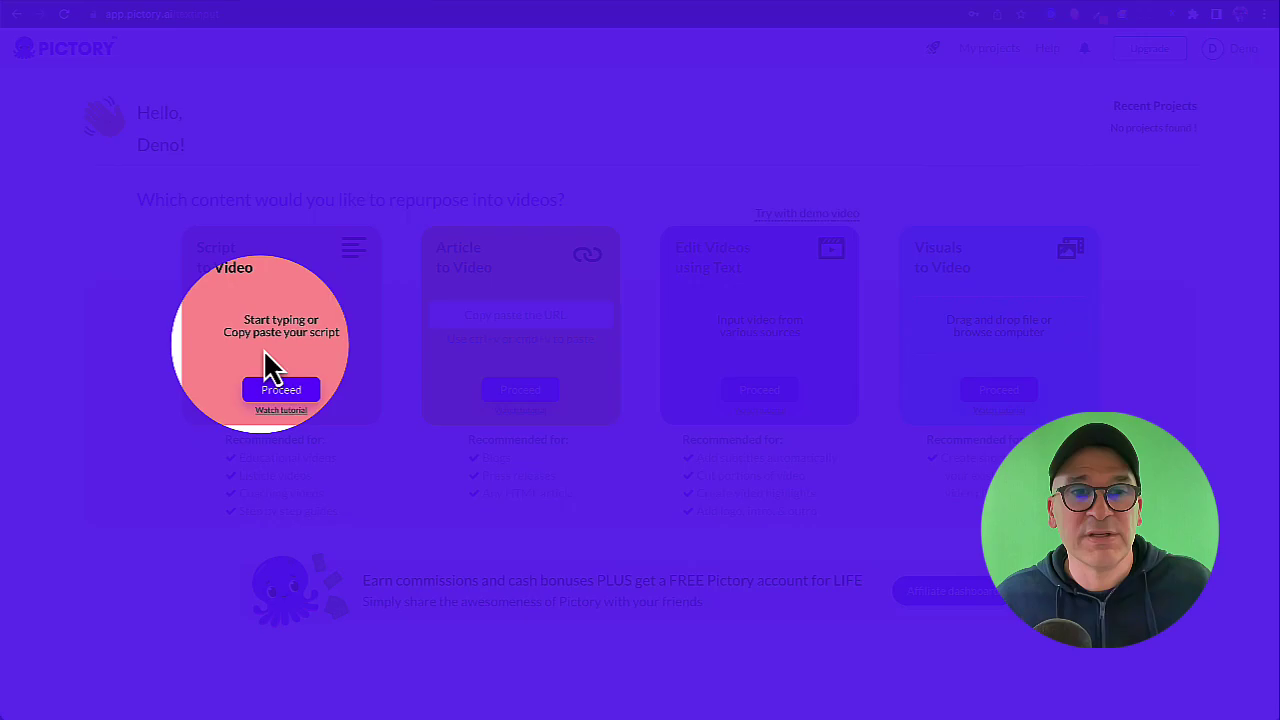
Start a Script to Video project and select the whole healthcare script in Google Docs.
left_click(284, 390)
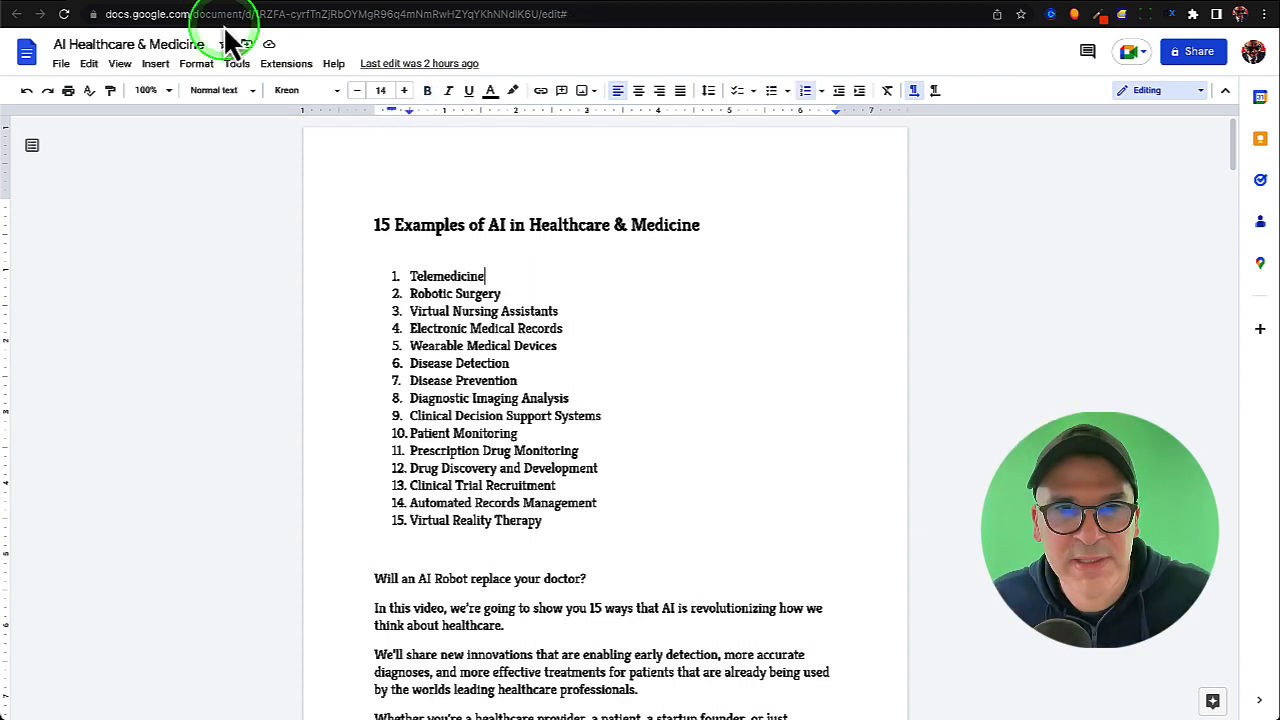
key("ctrl+a")
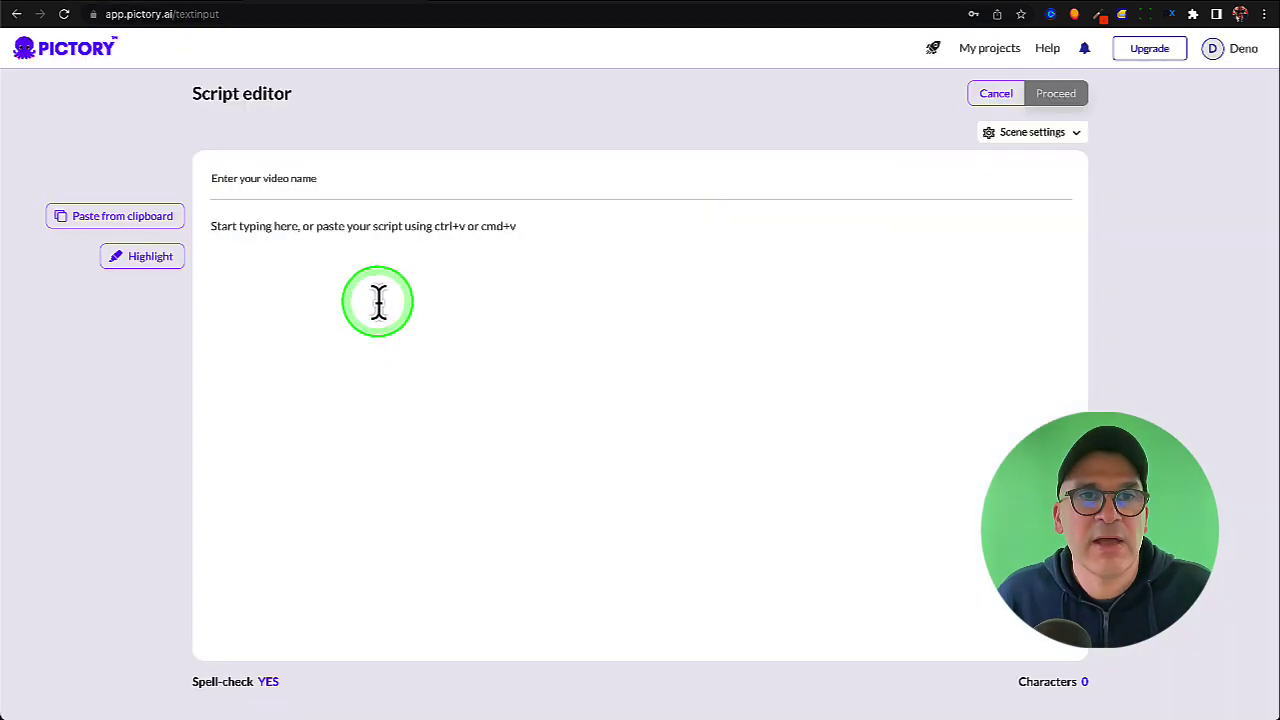
Paste the healthcare script and move its heading into the video name field.
left_click(380, 290)
key("ctrl+v")
scroll(389, 280, "up", 15)
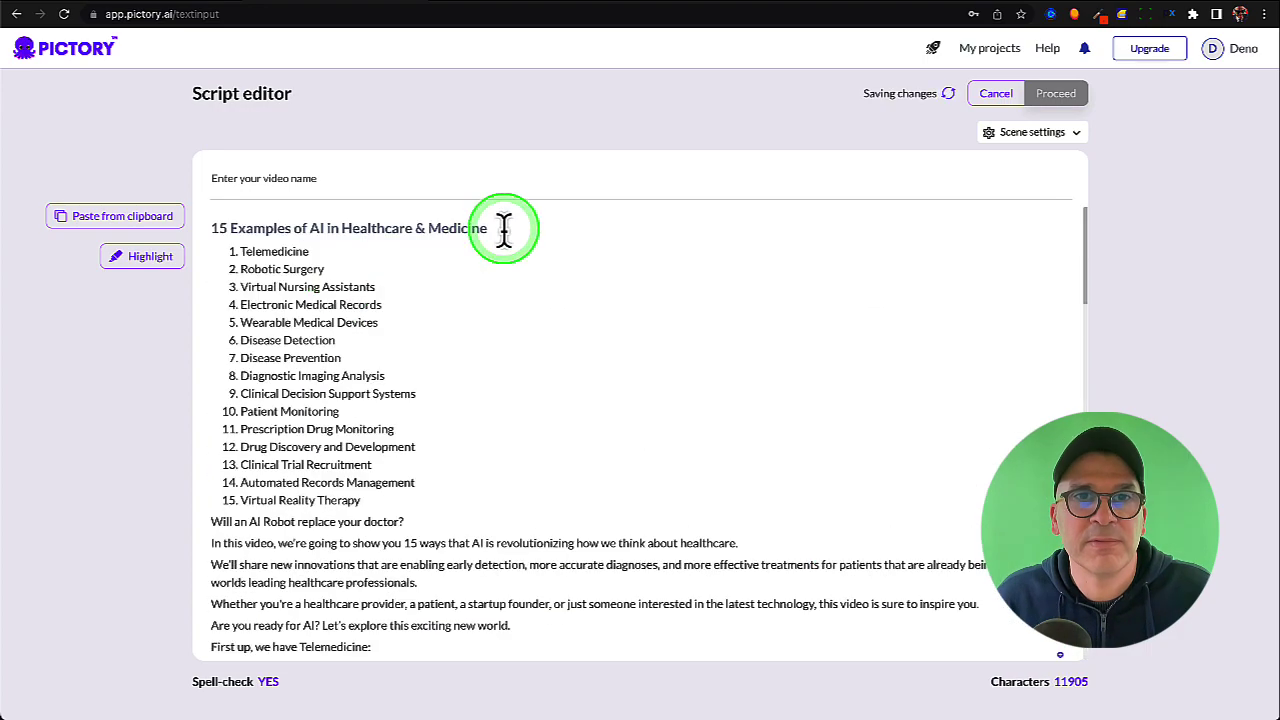
left_click_drag(490, 229, 205, 228)
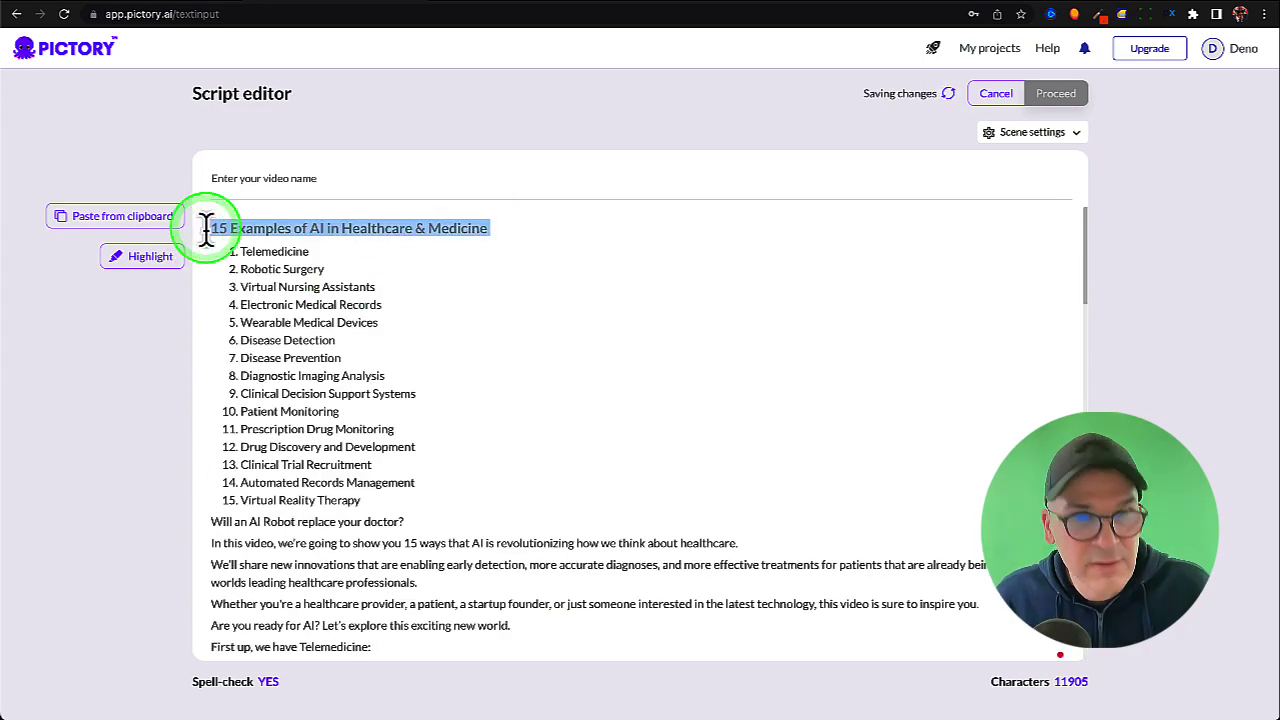
key("ctrl+x")
left_click(254, 178)
key("ctrl+v")
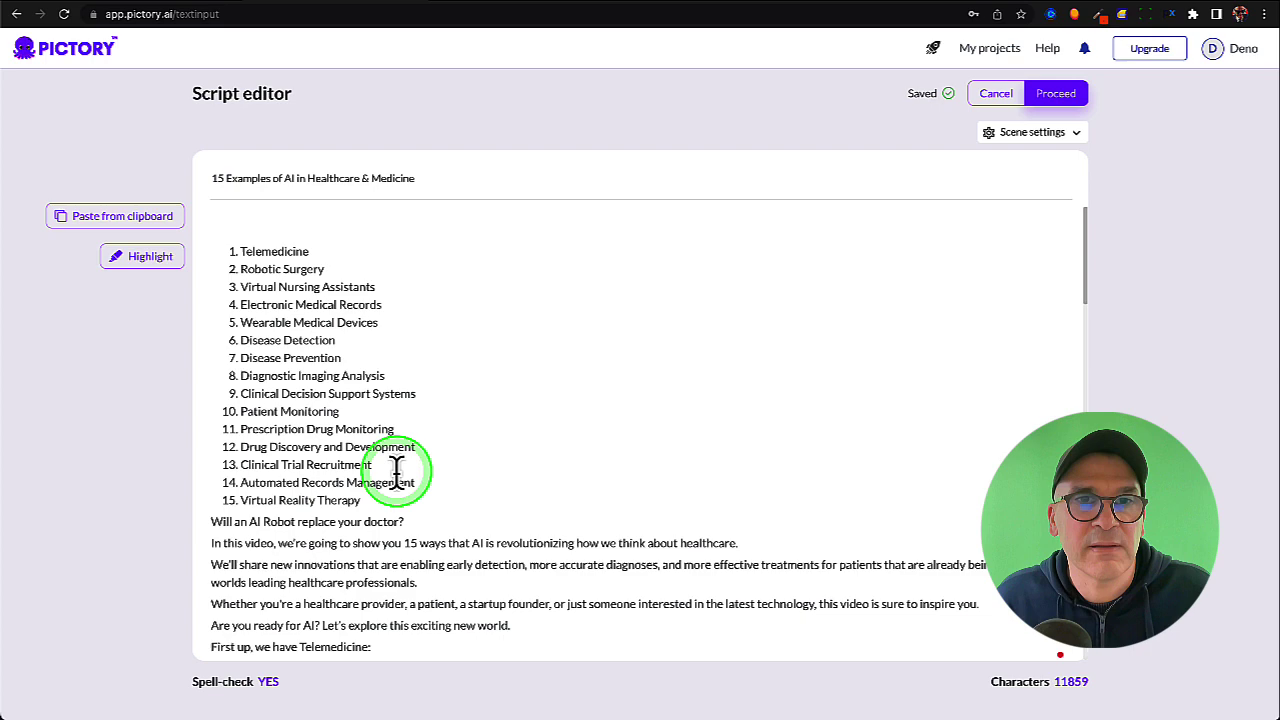
Delete the 15-item numbered list from the script and submit it.
left_click_drag(389, 506, 136, 184)
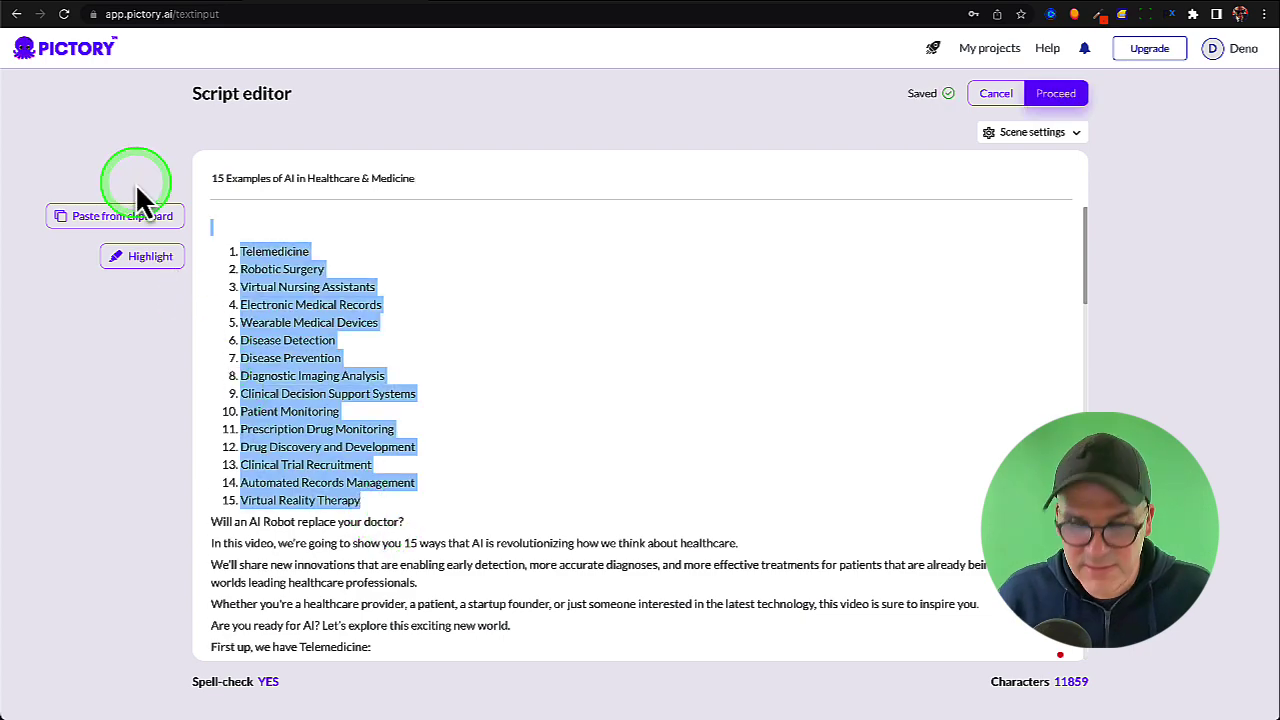
key("BackSpace")
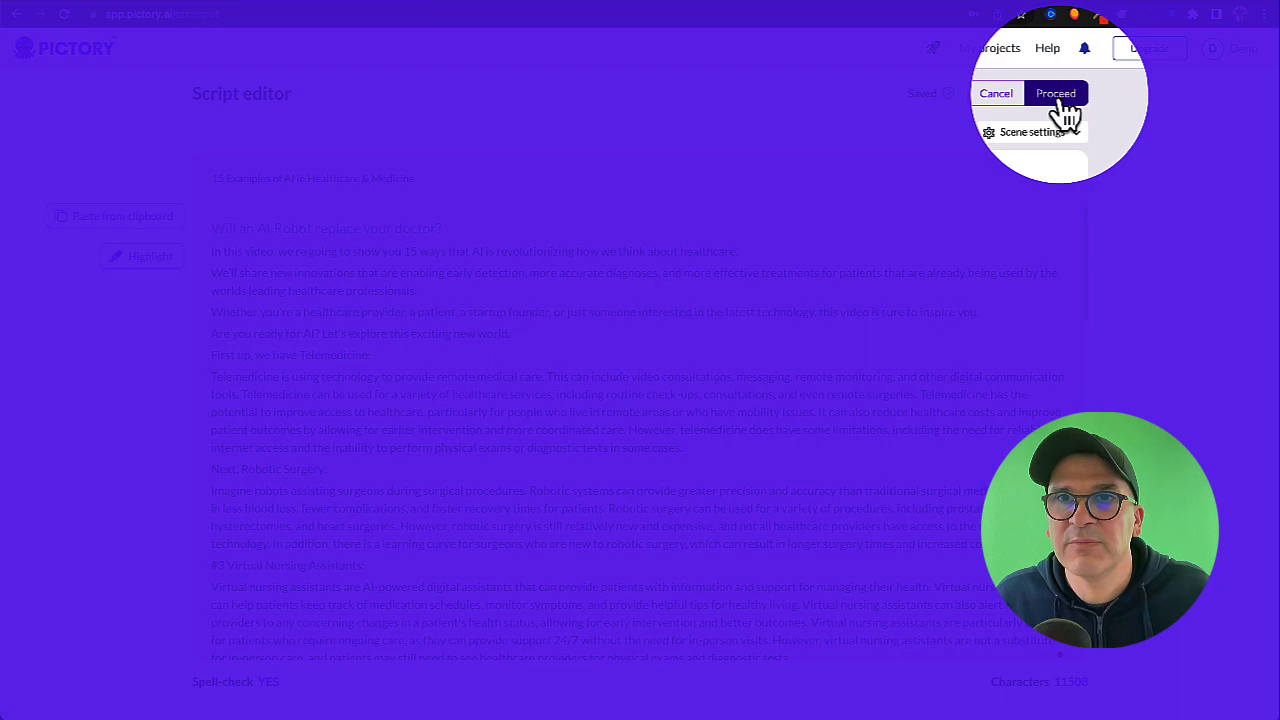
left_click(1062, 104)
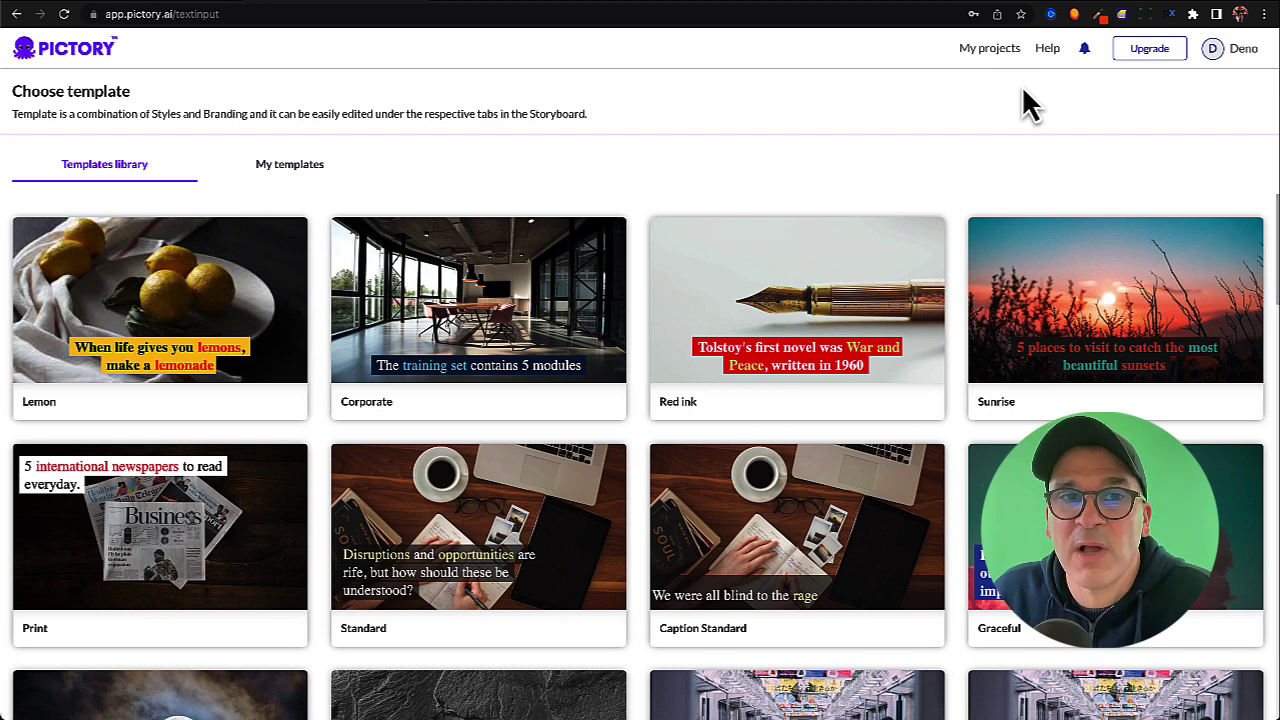
Build the storyboard from the Corporate template in 16:9 widescreen.
left_click(575, 403)
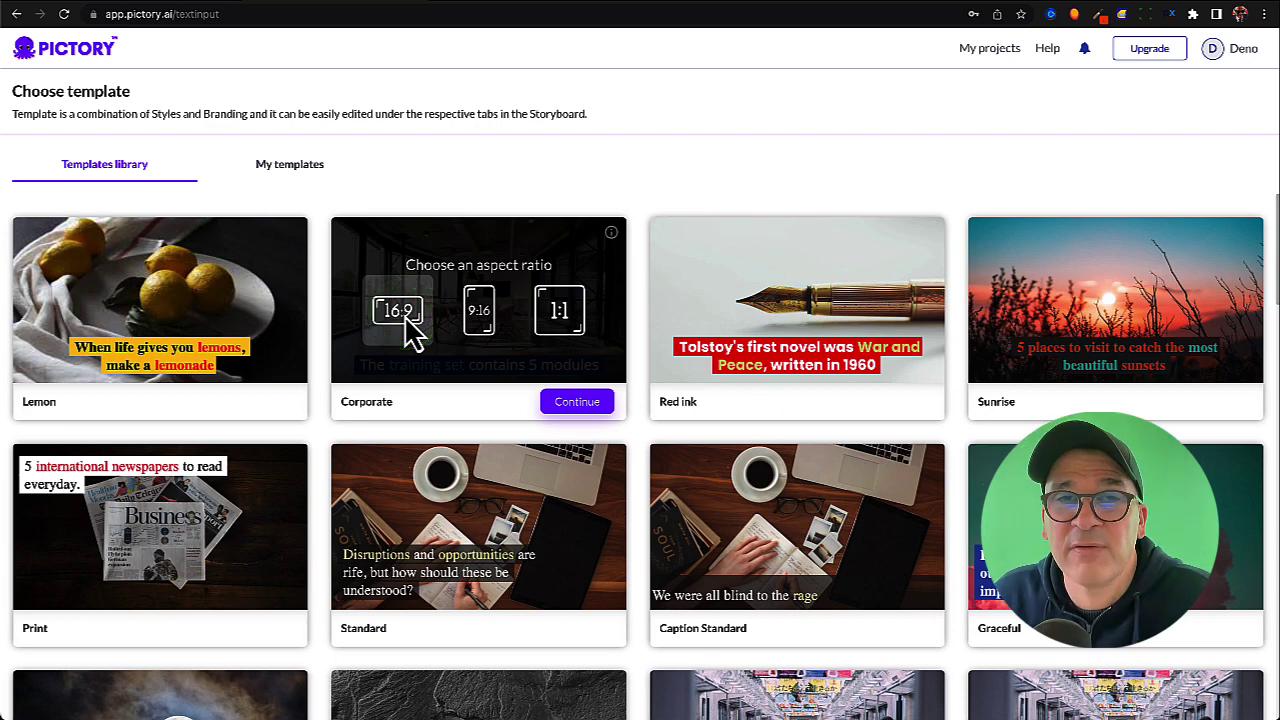
left_click(572, 405)
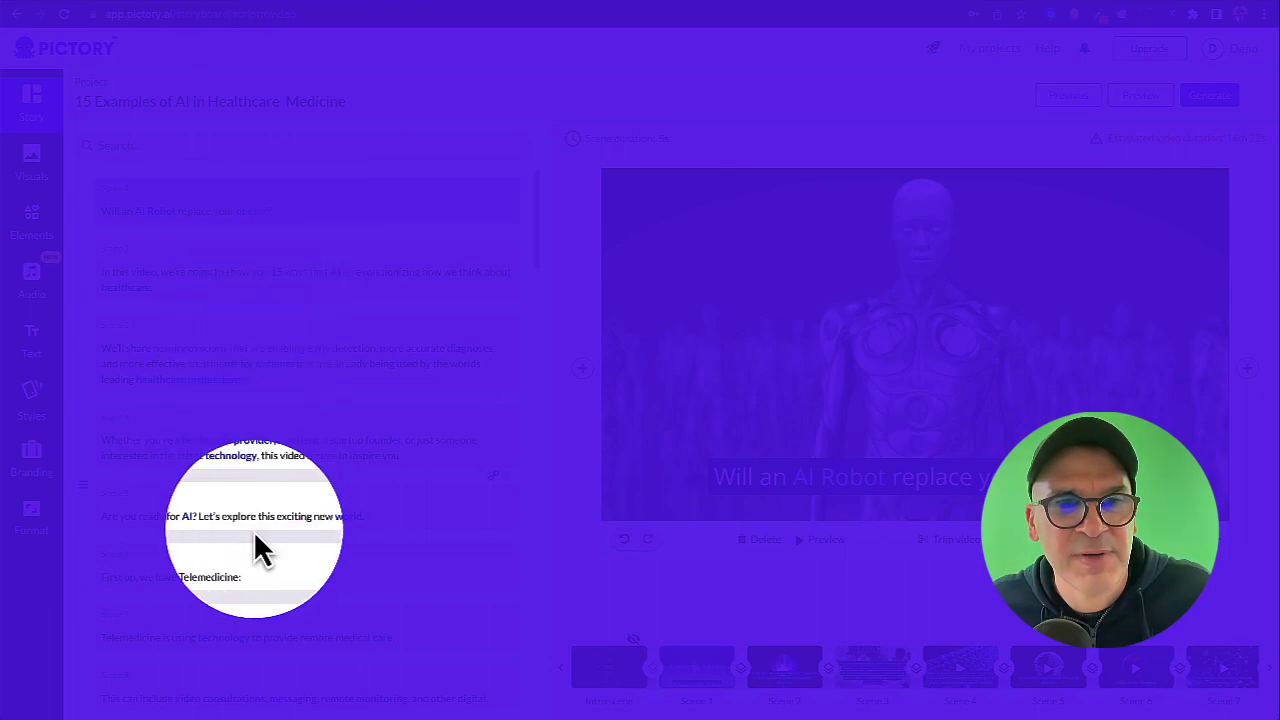
scroll(294, 251, "down", 5)
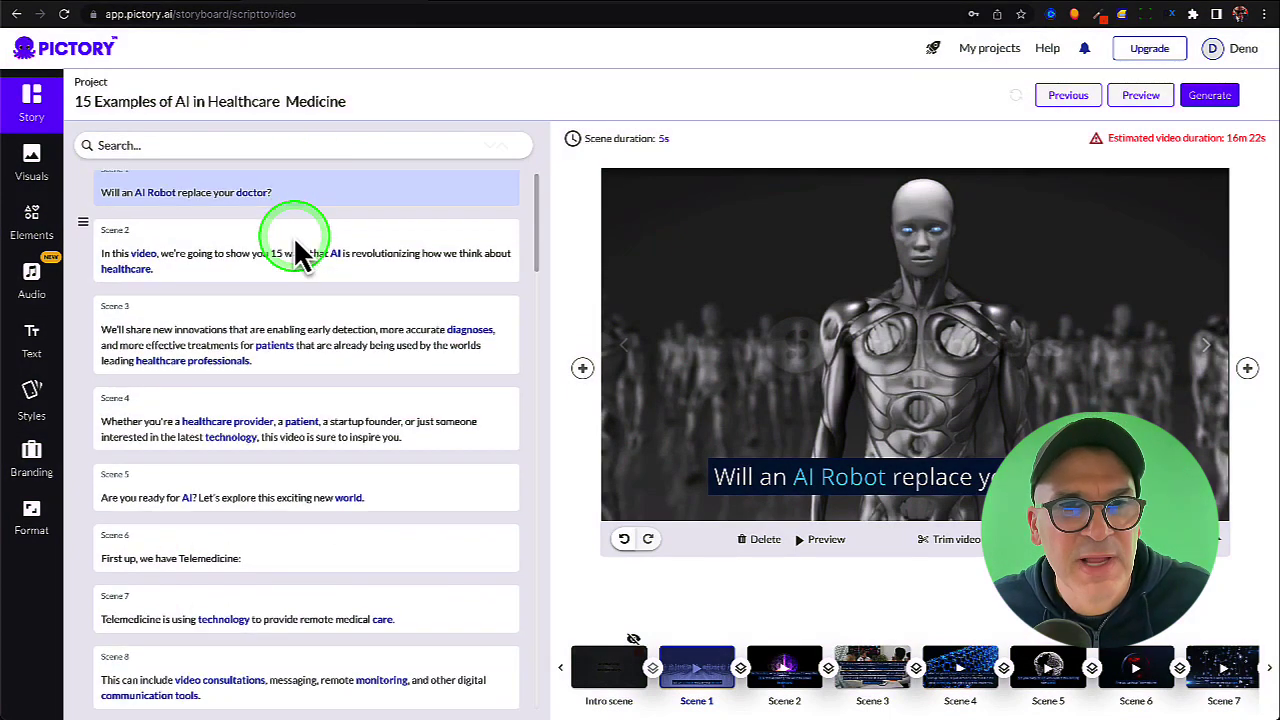
scroll(296, 251, "down", 3)
left_click(712, 665)
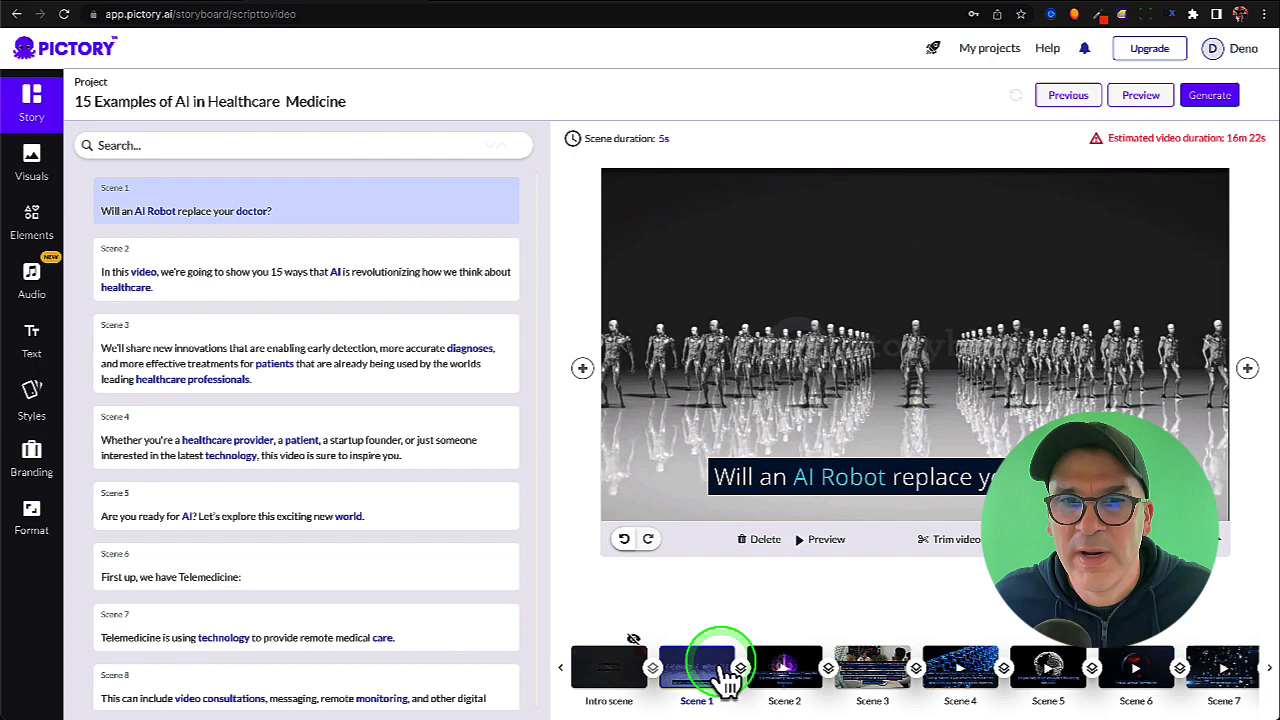
left_click(780, 678)
left_click(872, 688)
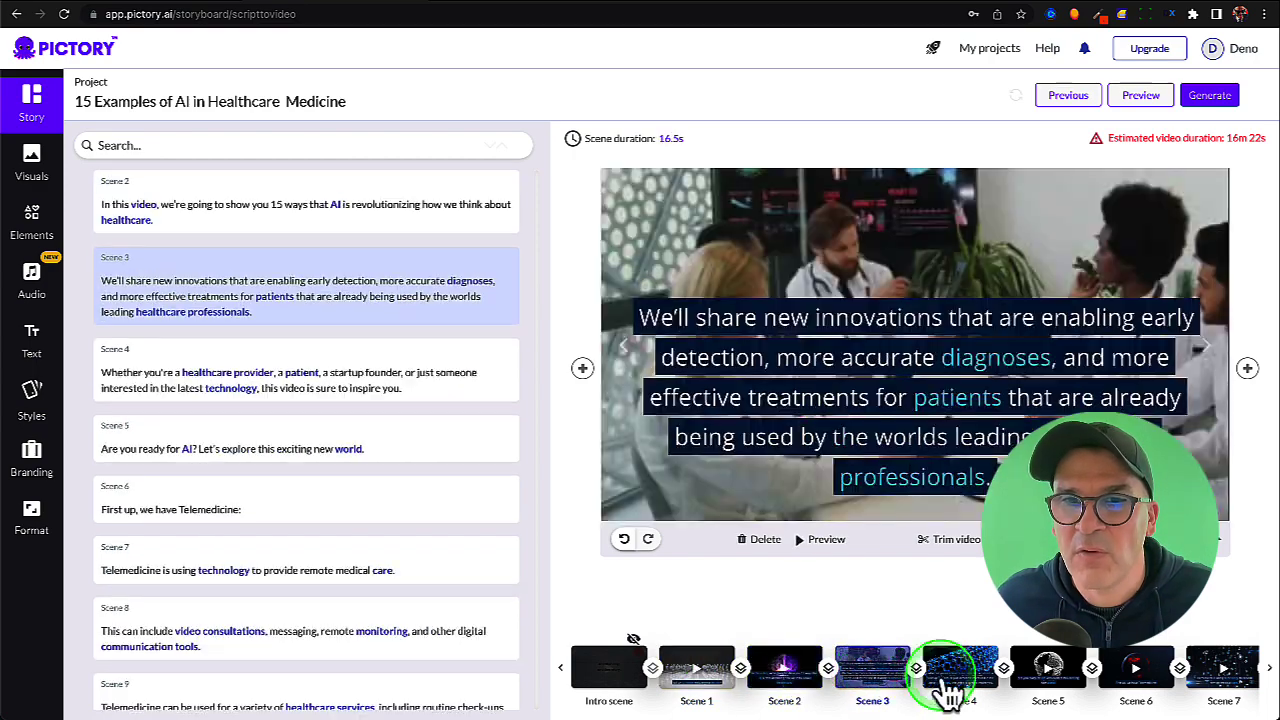
left_click(955, 680)
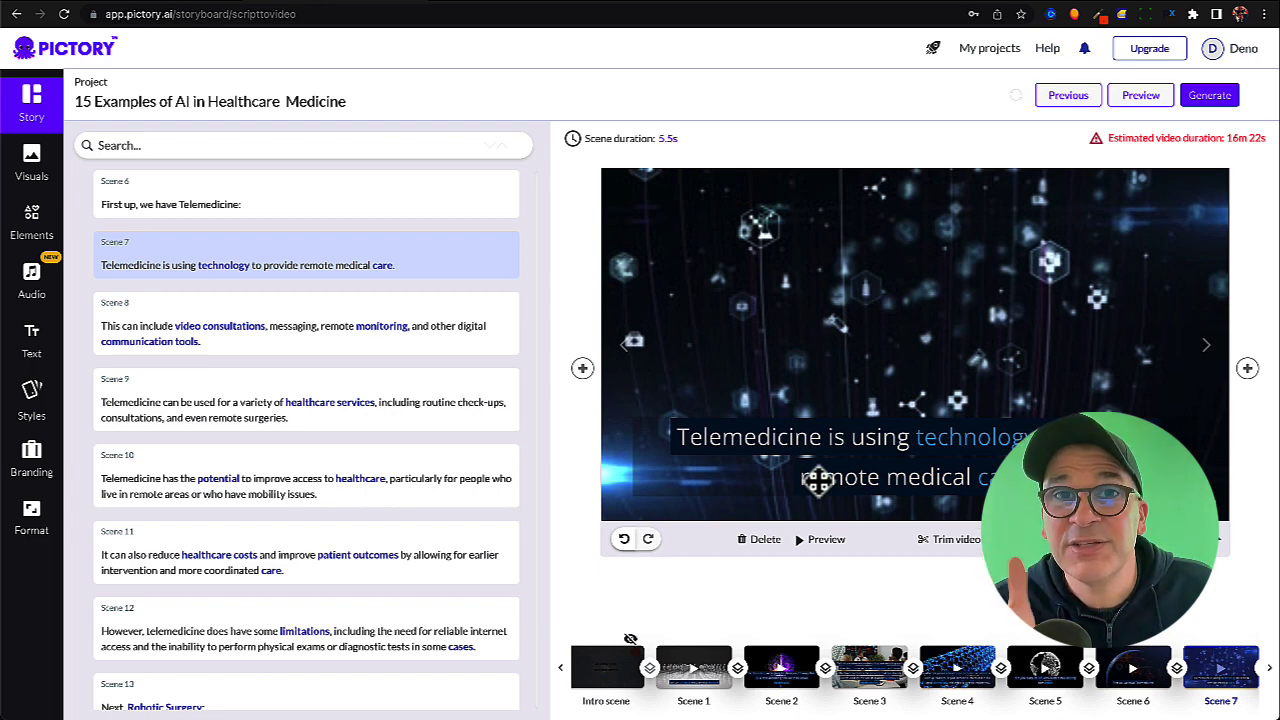
left_click(697, 688)
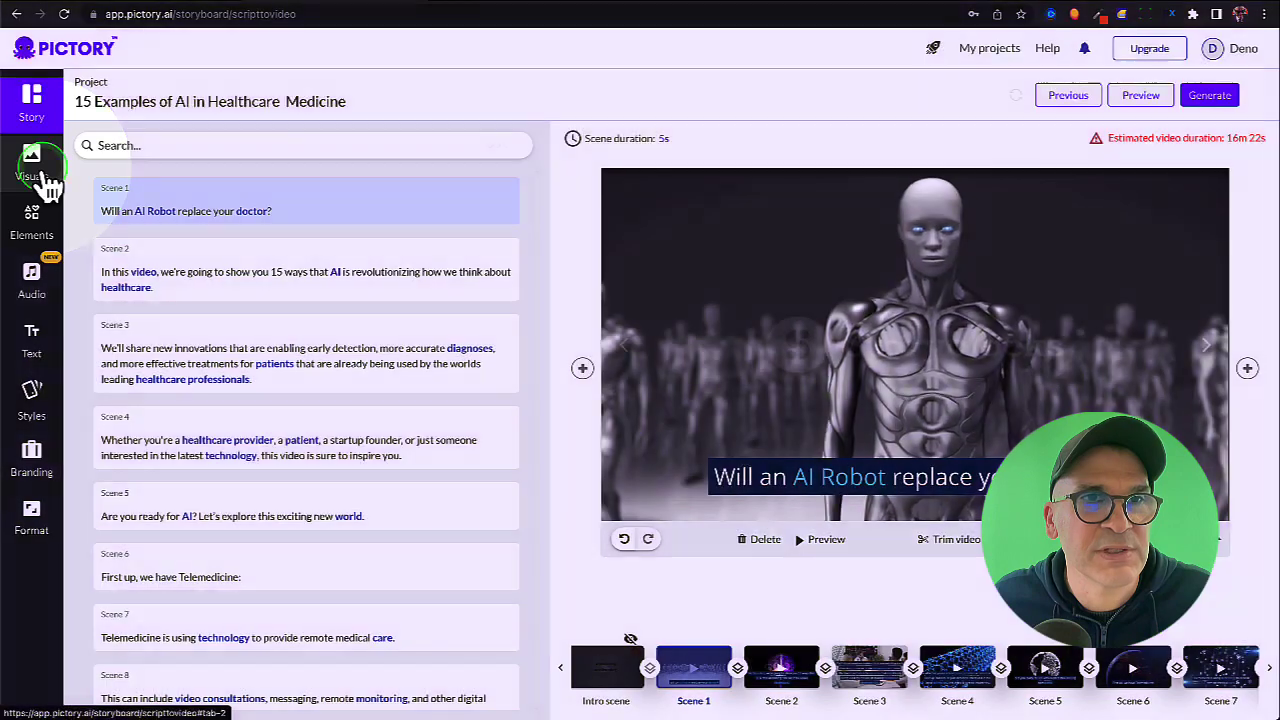
Swap Scene 1's humanoid clip for the library clip of a cartoon robot carrying a pill.
left_click(38, 170)
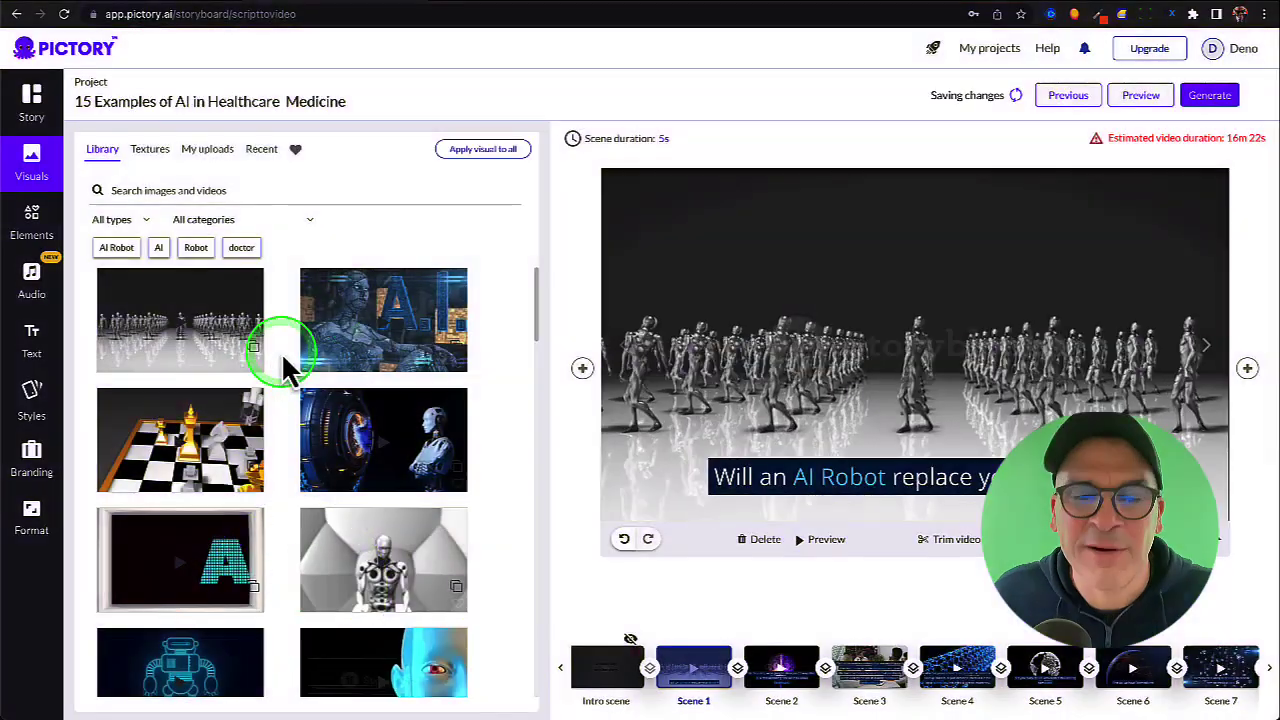
scroll(285, 370, "down", 3)
scroll(280, 380, "down", 10)
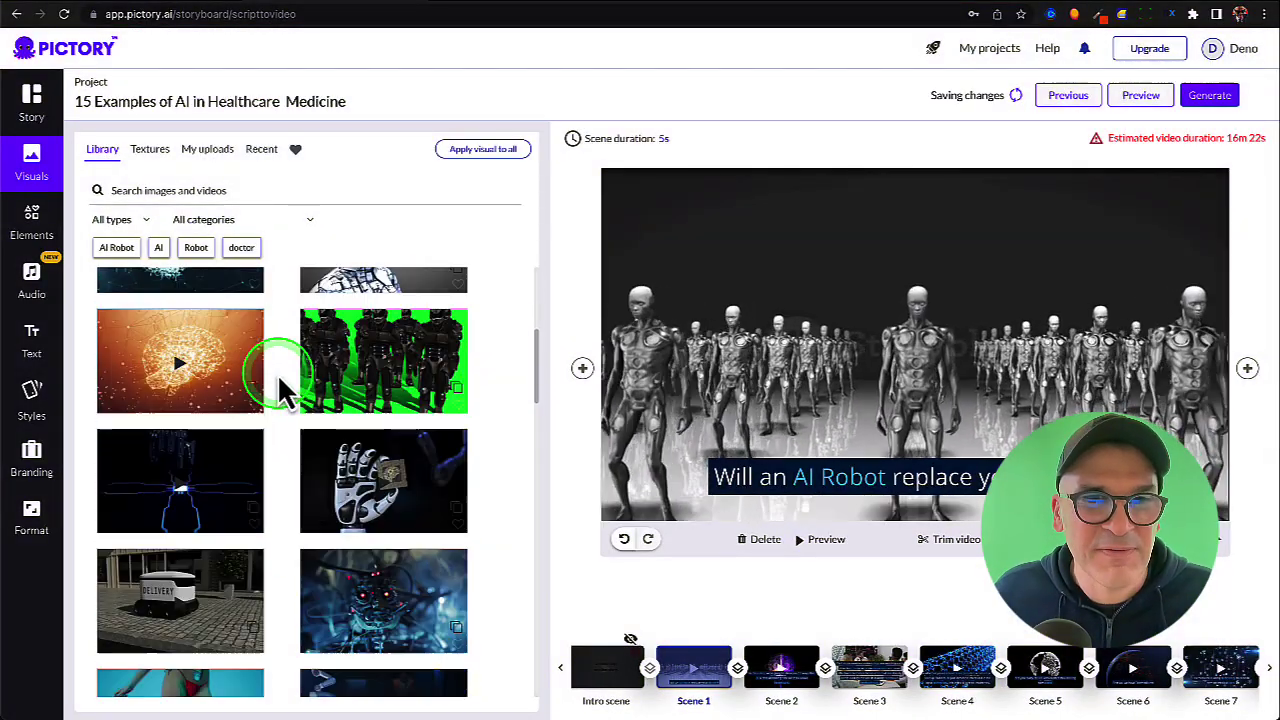
scroll(280, 375, "down", 8)
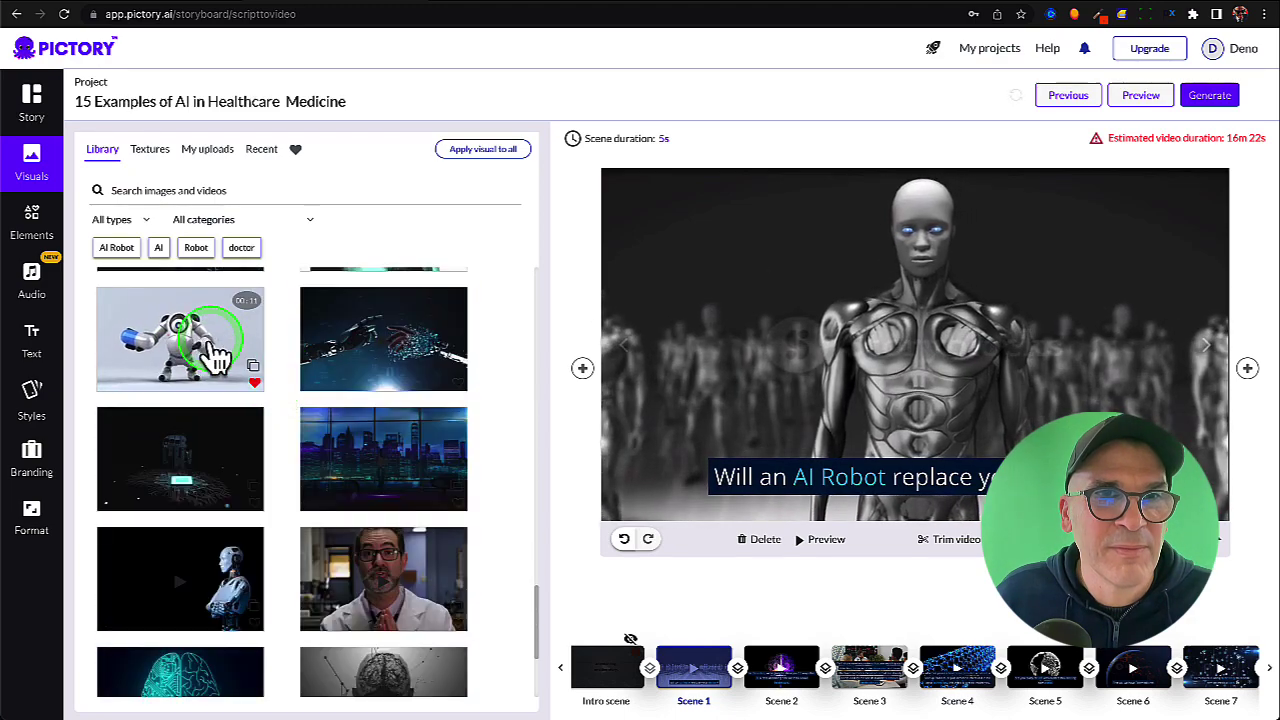
left_click(208, 345)
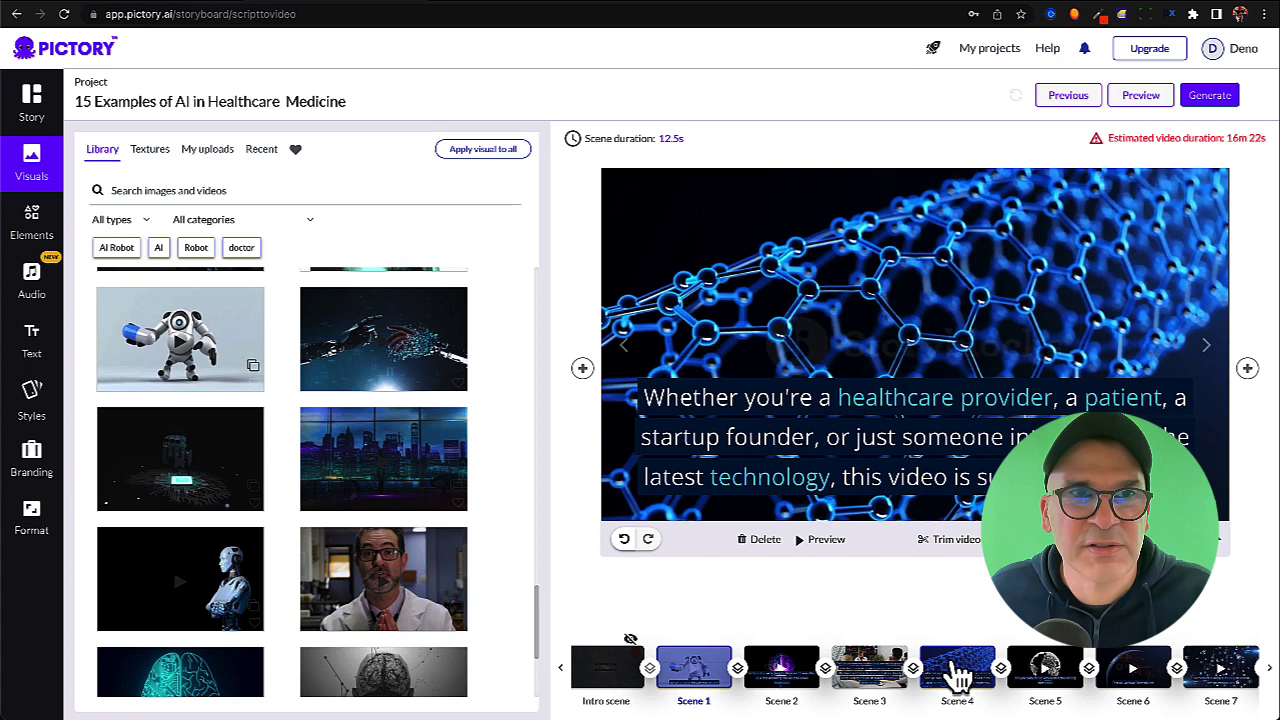
Search 'healthcare ai' and give Scene 4 the VR doctor and Scene 5 the glowing AI head.
left_click(170, 190)
type("healthcare ai")
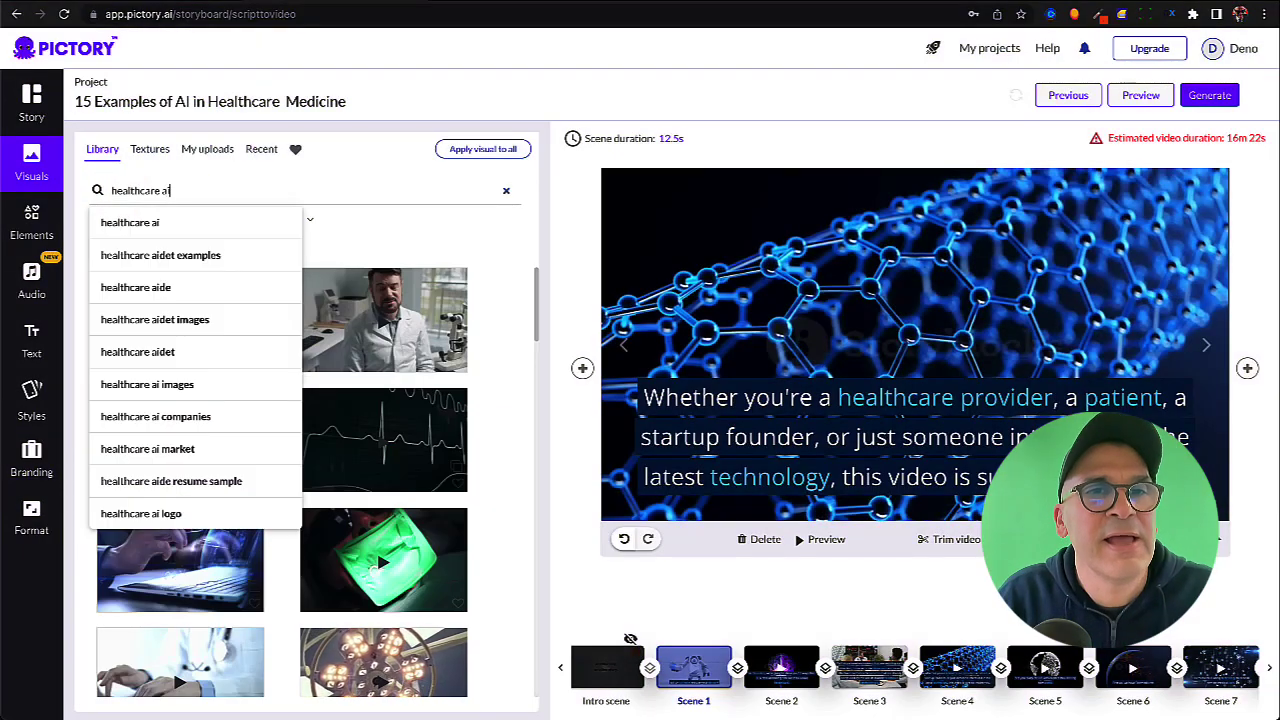
key("Return")
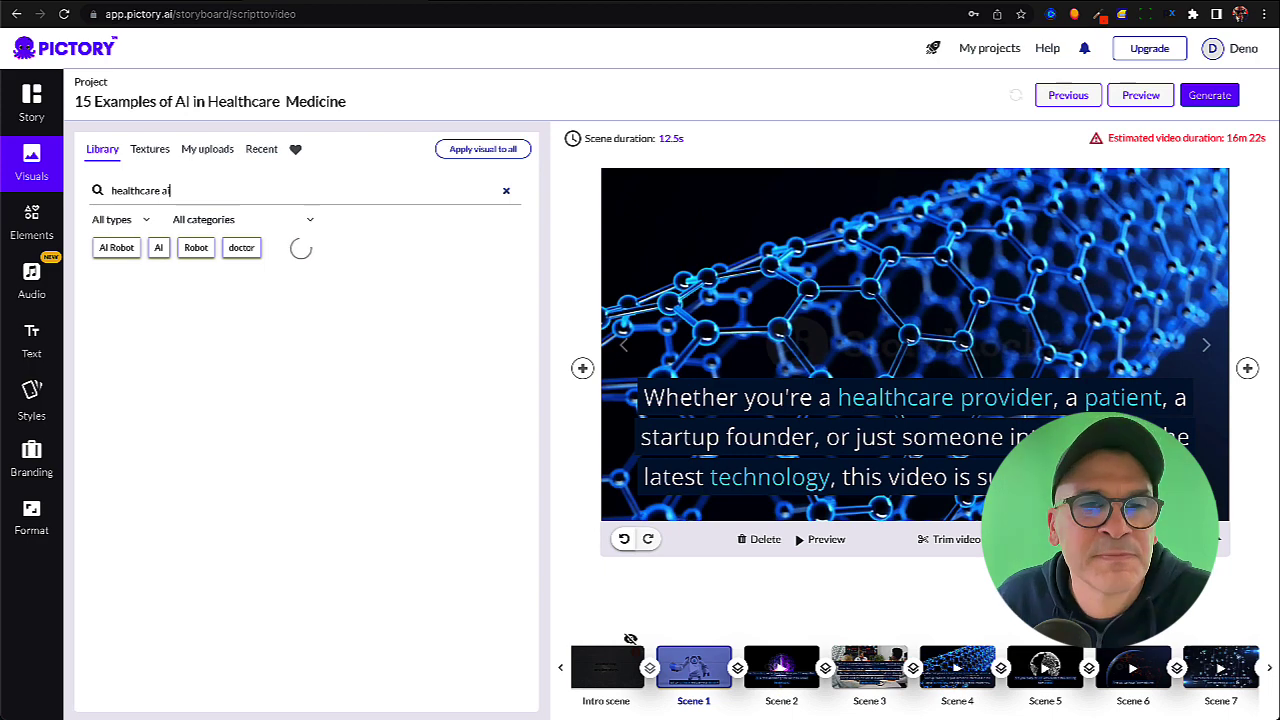
left_click(243, 180)
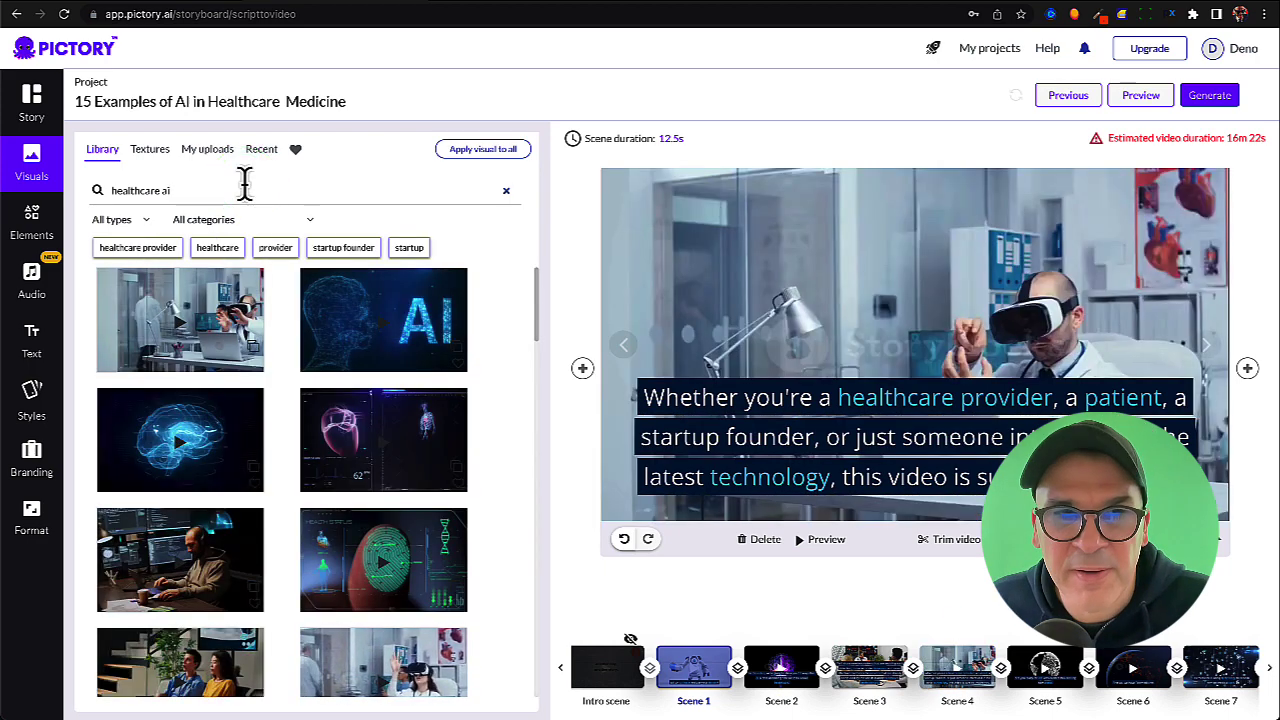
left_click(1030, 668)
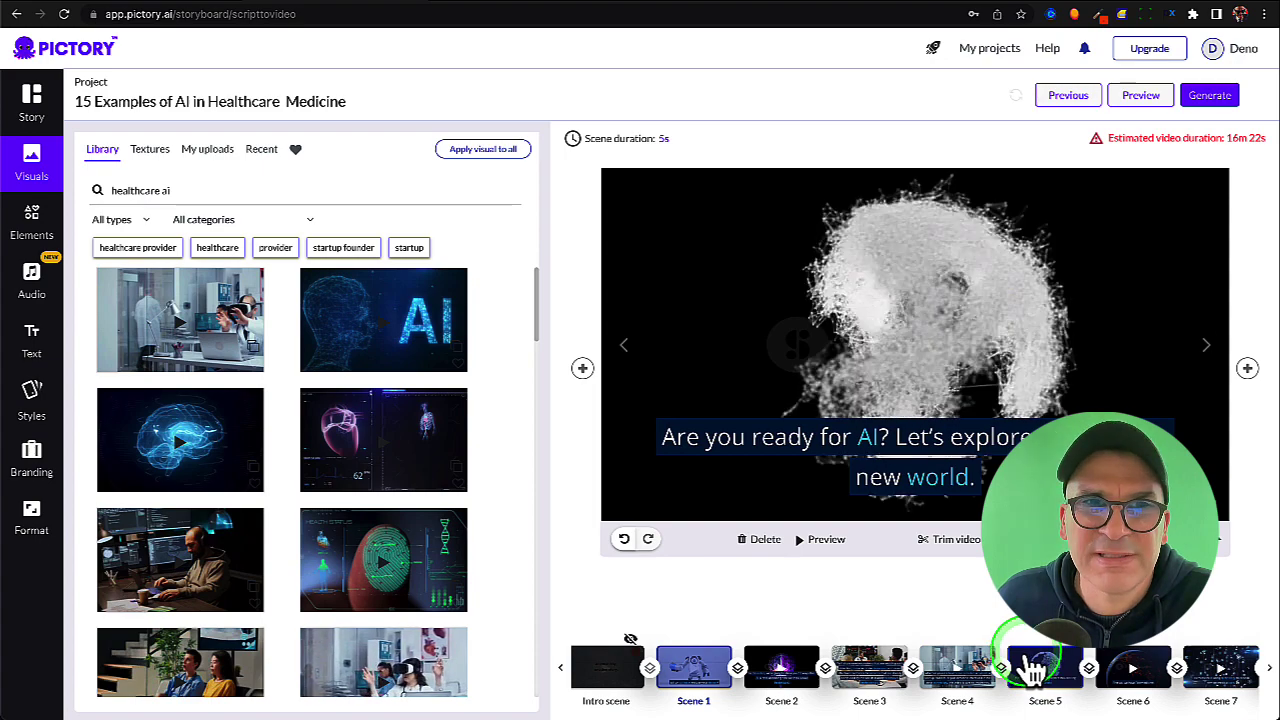
left_click(428, 368)
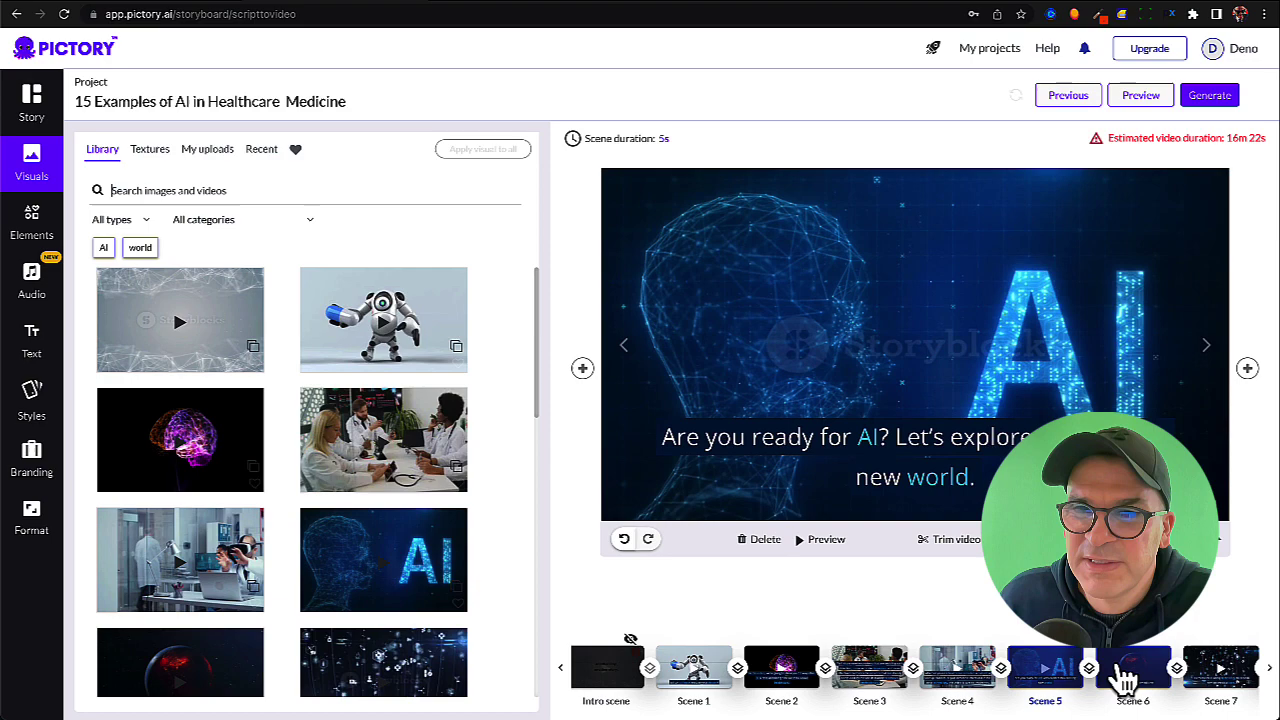
Select the Scene 6 telemedicine scene and run a new library search for its visual.
left_click(1124, 680)
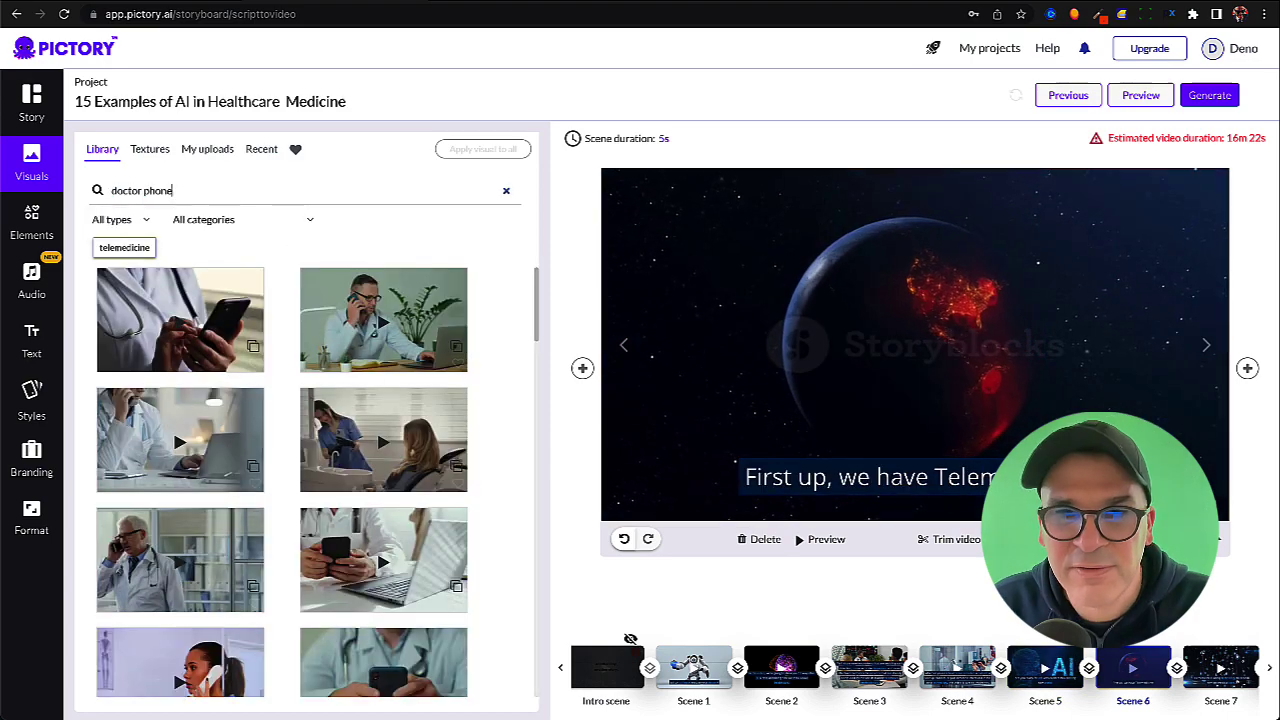
scroll(237, 388, "down", 15)
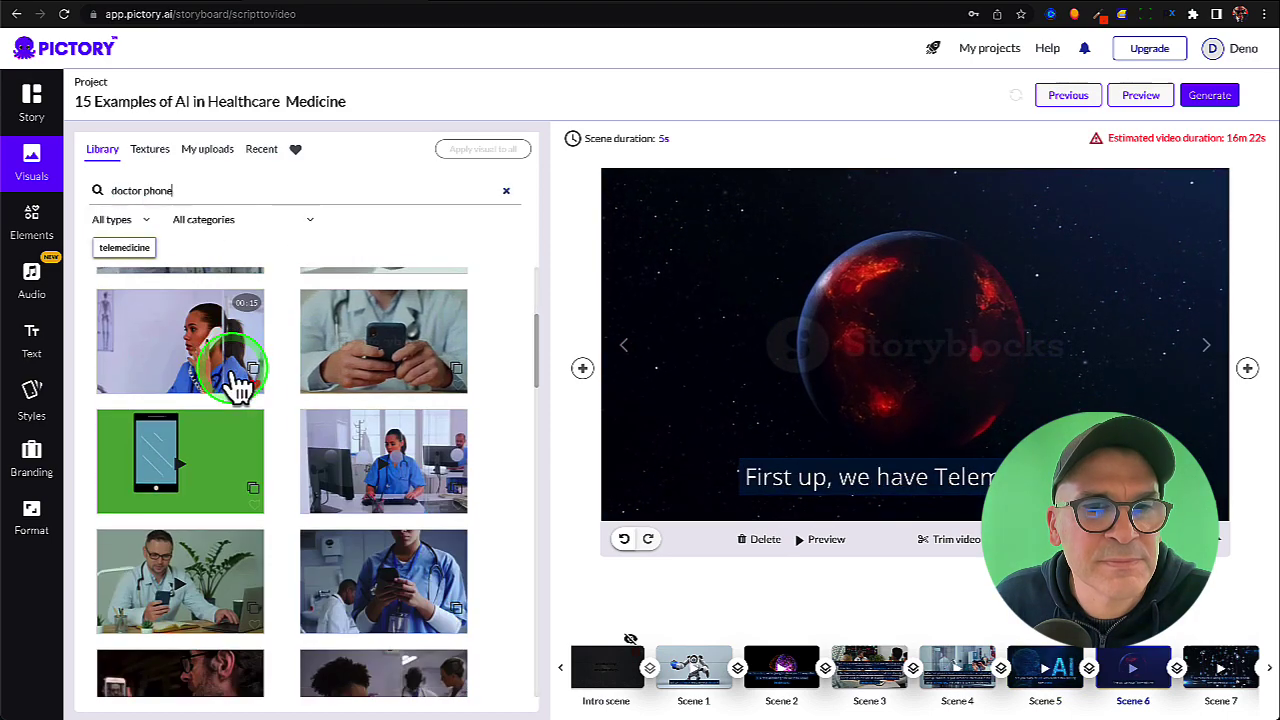
scroll(237, 388, "down", 3)
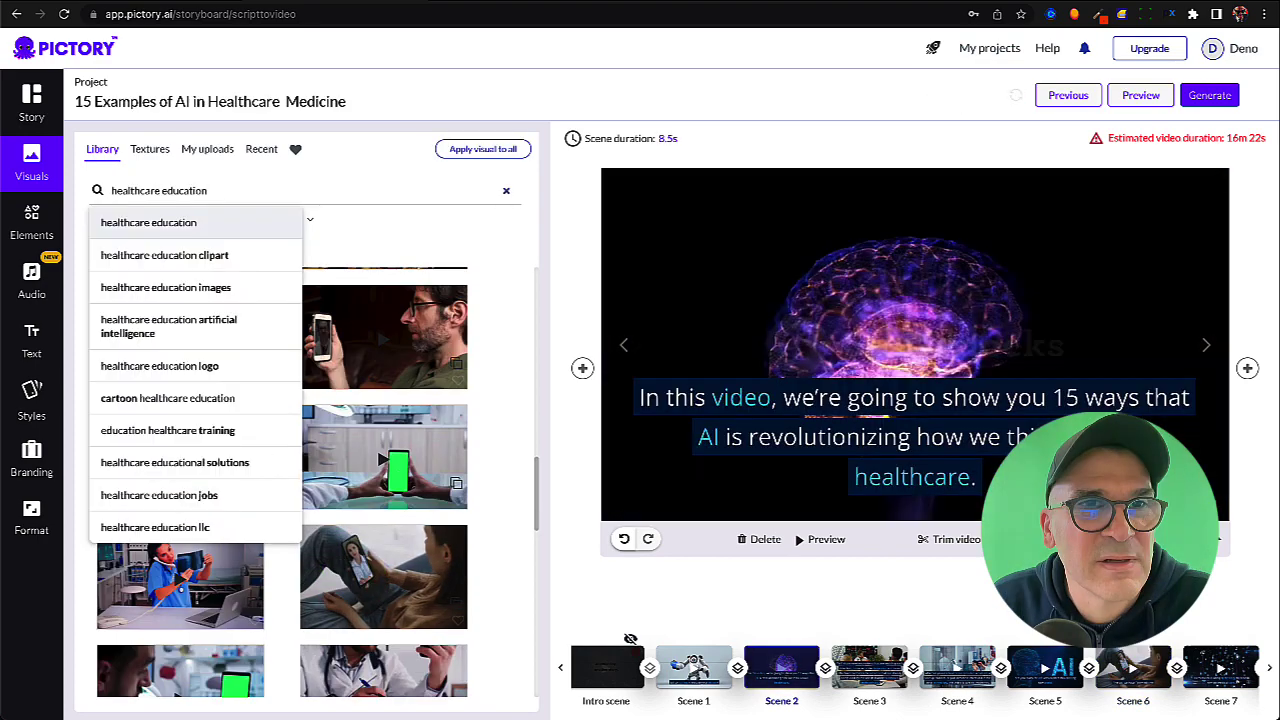
key("Return")
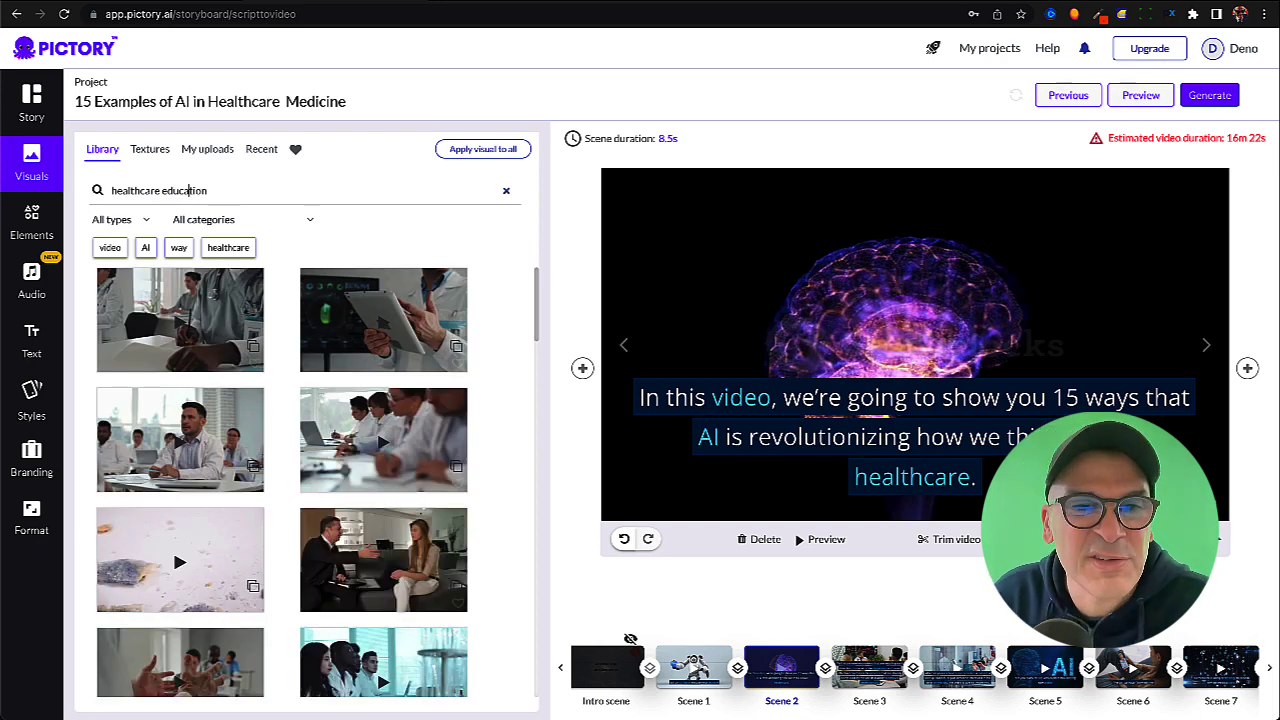
Put the doctor-with-tablet clip on Scene 2 and drag its caption higher.
left_click(223, 337)
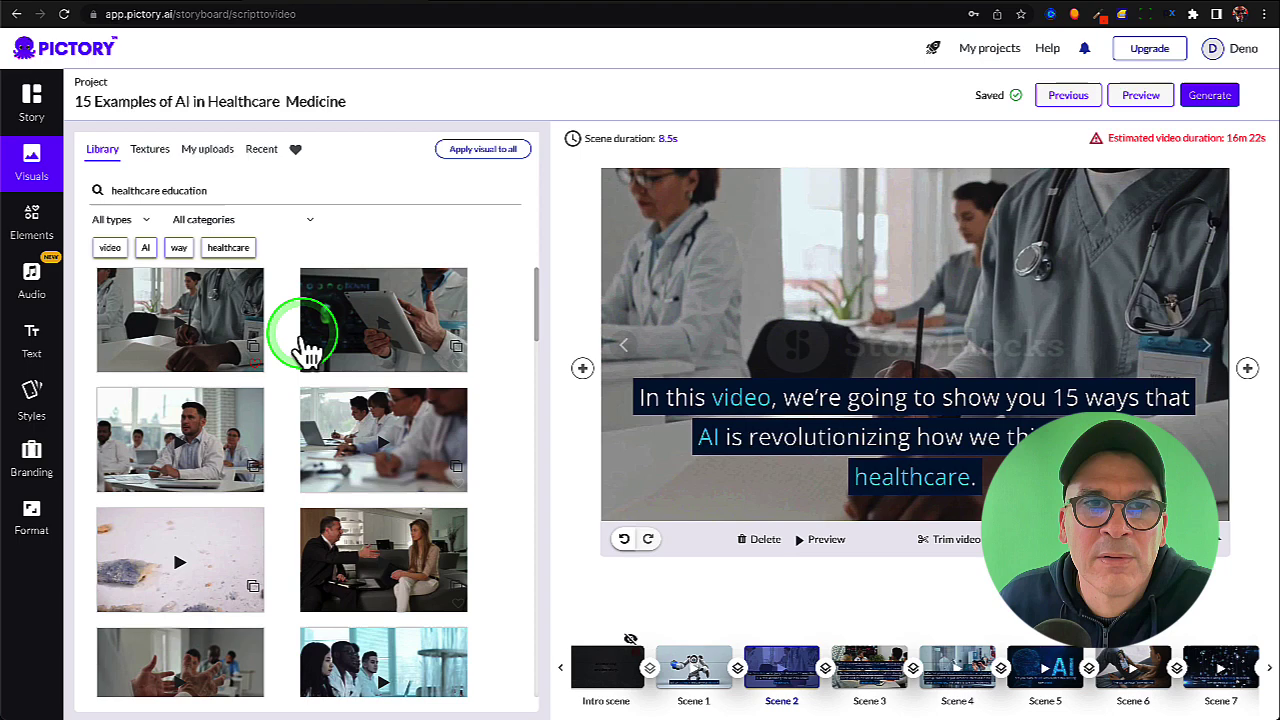
left_click(330, 350)
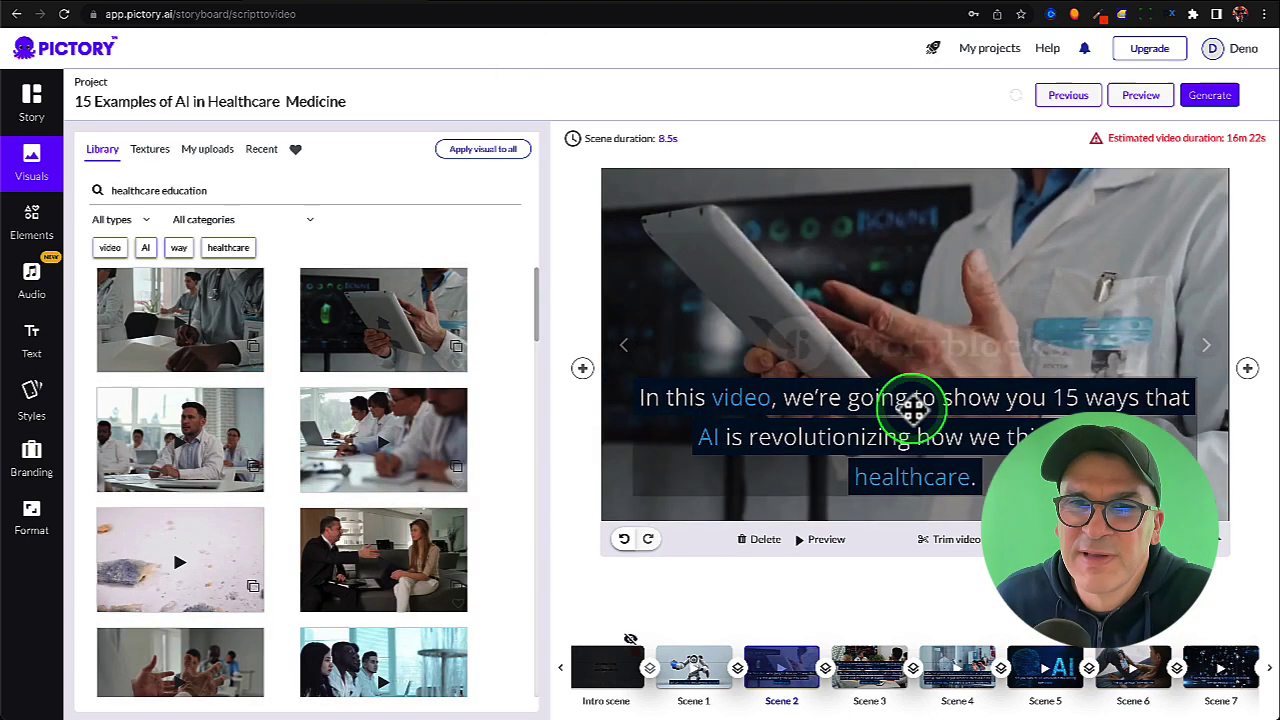
mouse_move(920, 400)
left_mouse_down()
mouse_move(918, 338)
mouse_move(929, 388)
left_mouse_up()
Nudge Scene 2's caption lower and apply that position to every scene.
left_click(867, 141)
left_click(842, 141)
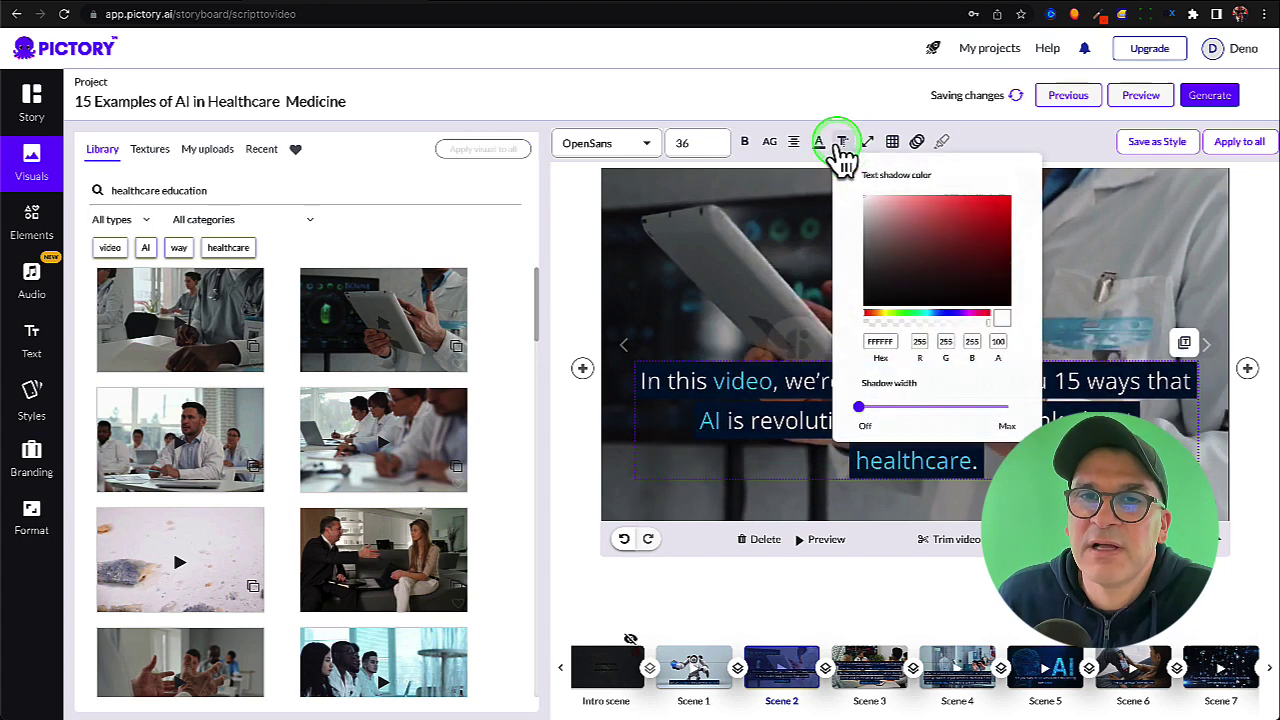
left_click(1015, 140)
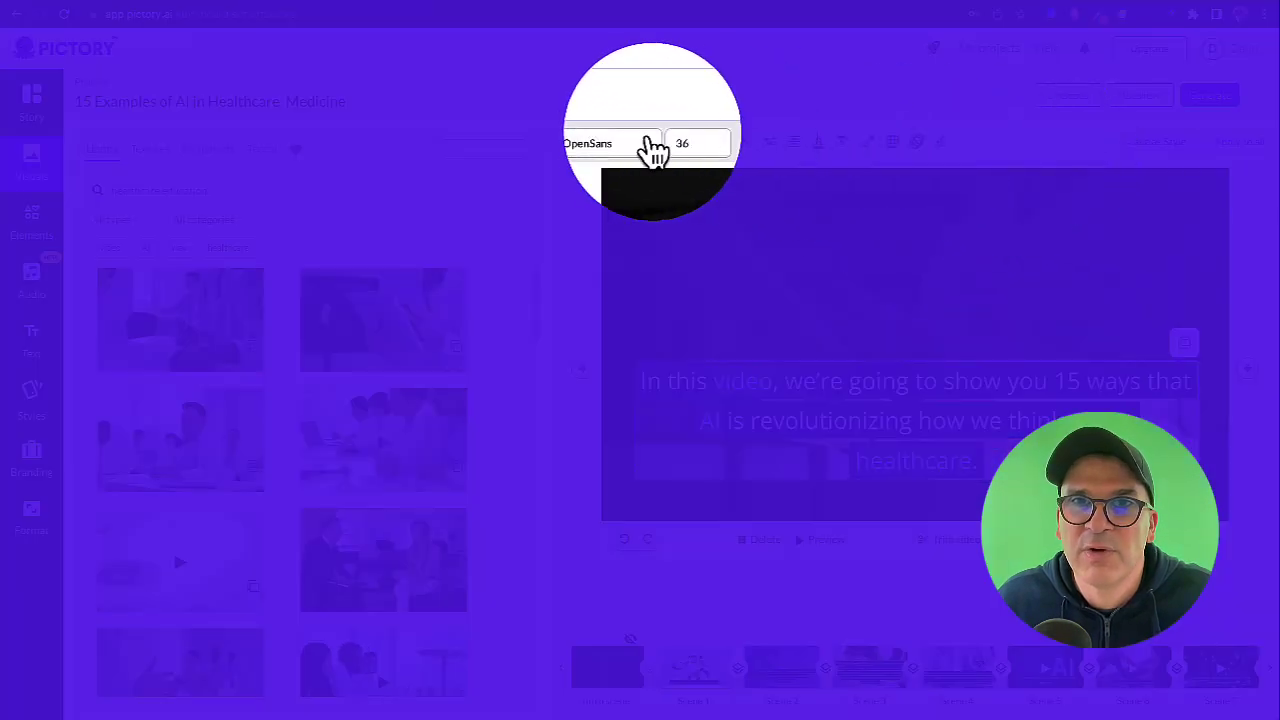
left_click(1053, 198)
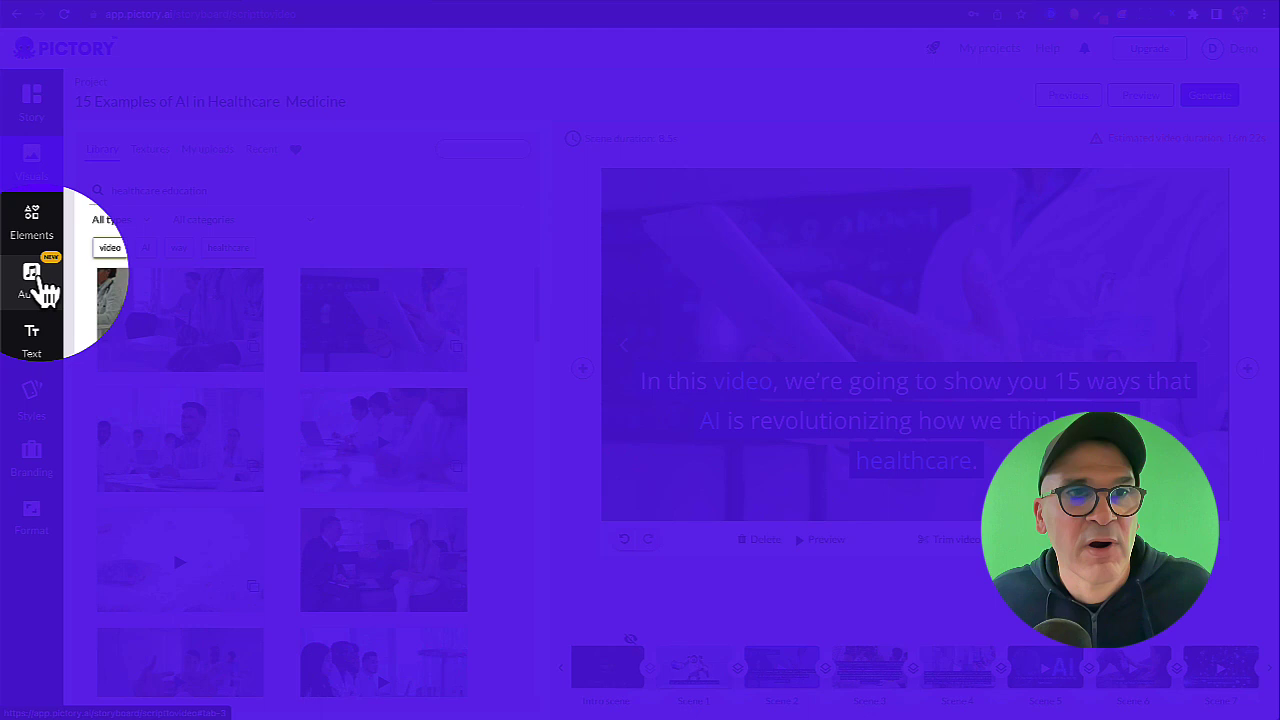
Filter the background music tracks by the Funny / Silly mood.
left_click(38, 280)
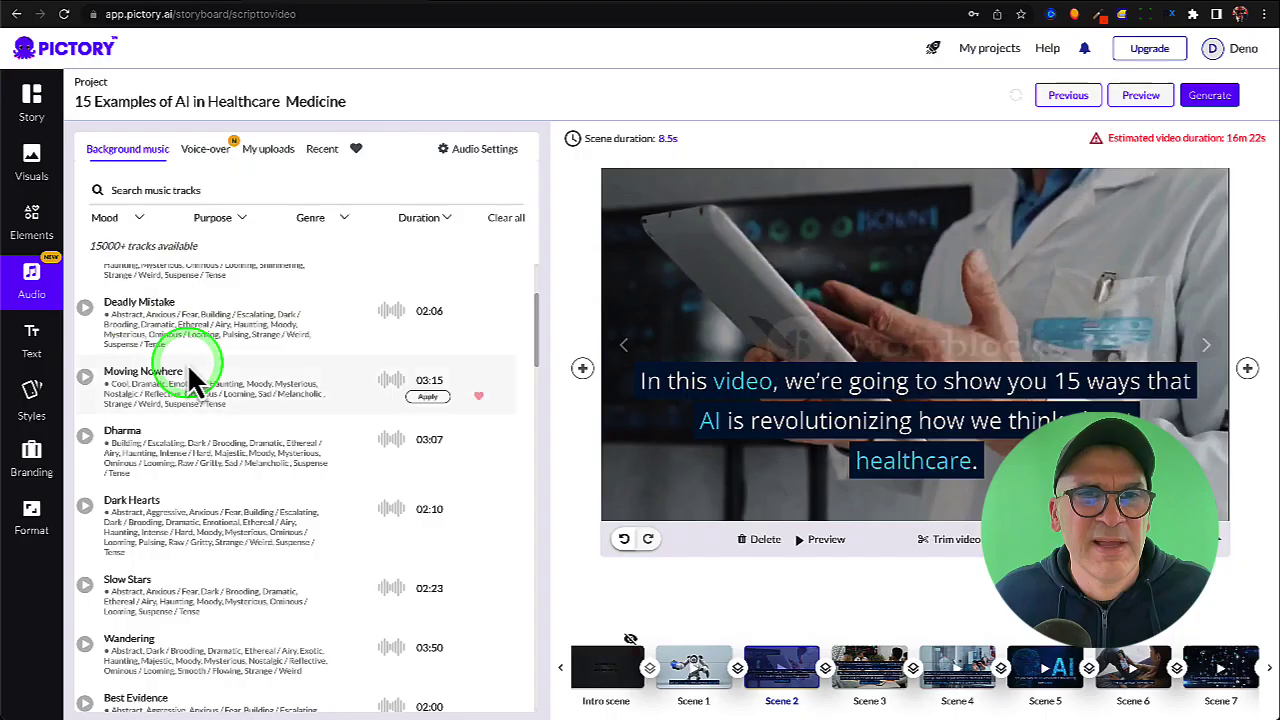
scroll(189, 371, "down", 6)
scroll(189, 375, "down", 10)
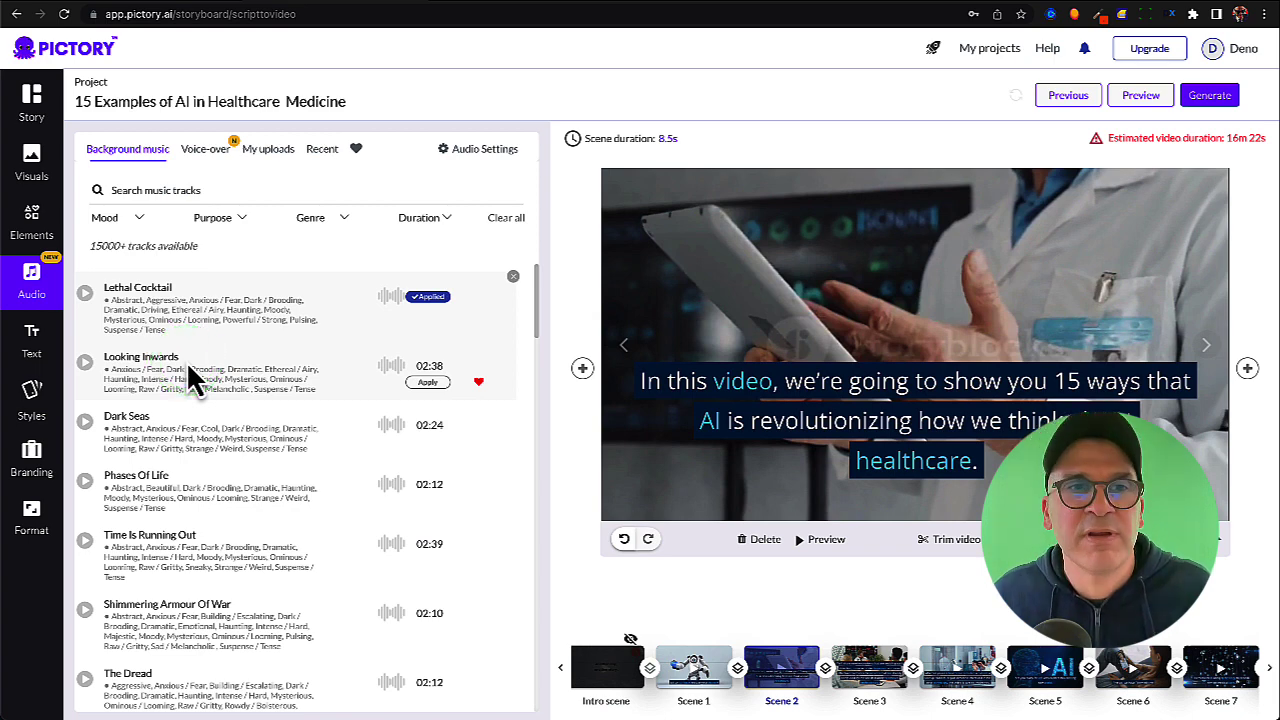
left_click(139, 217)
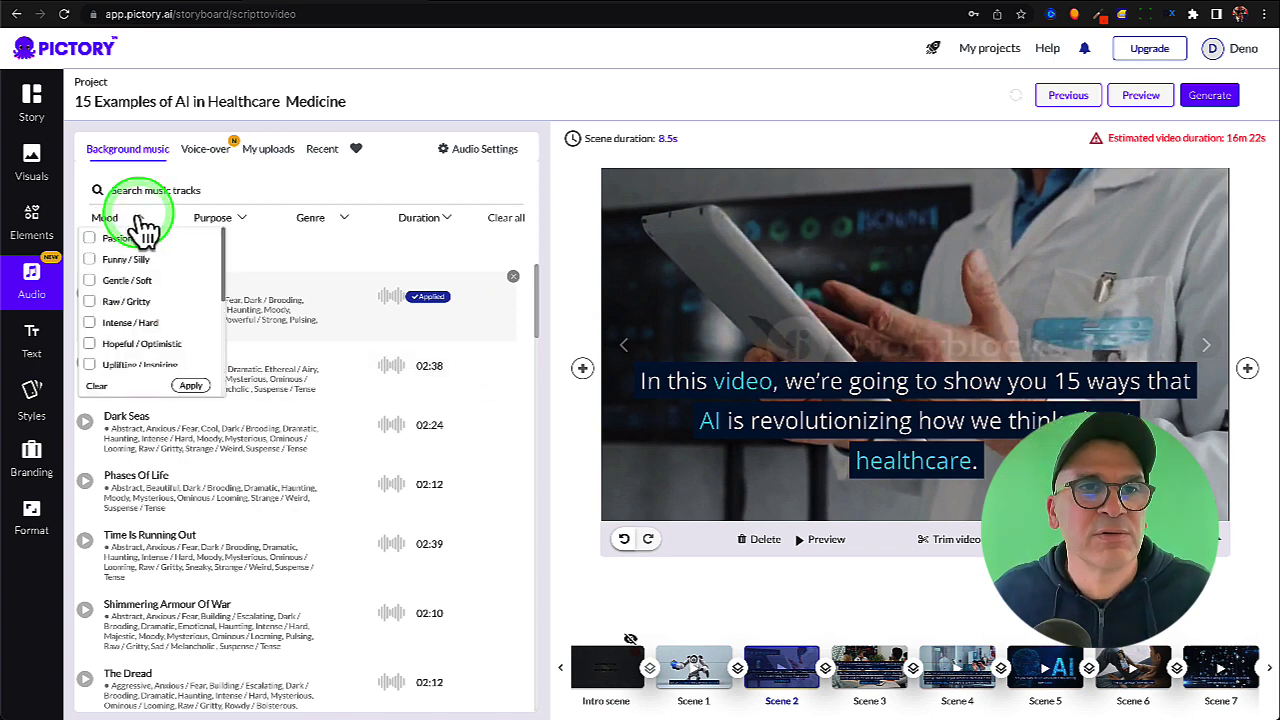
left_click(126, 261)
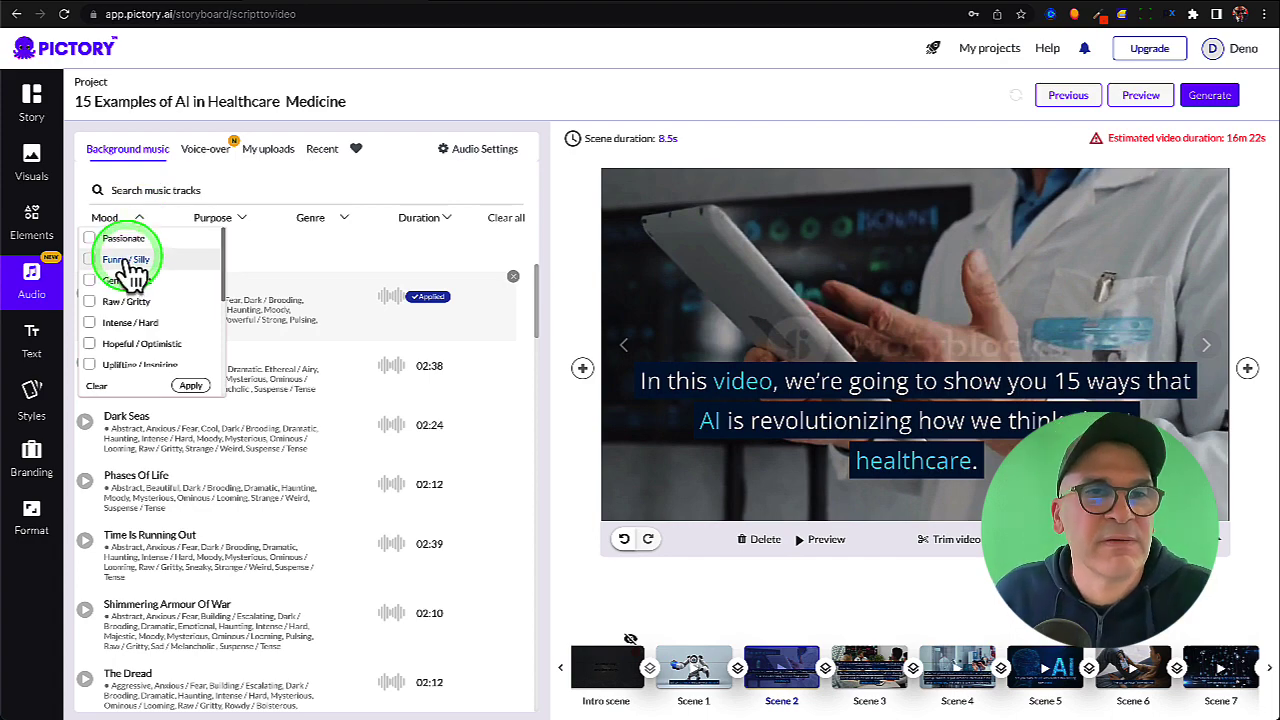
left_click(108, 447)
scroll(110, 450, "down", 4)
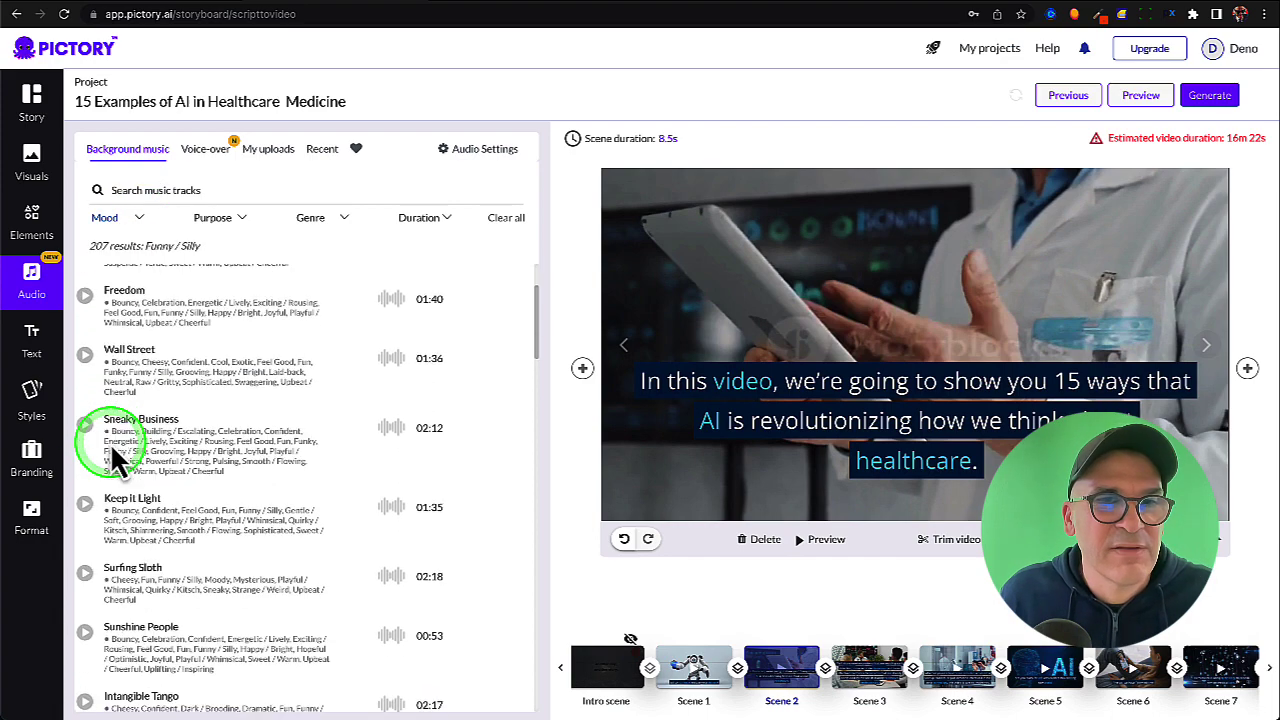
scroll(110, 442, "down", 5)
scroll(112, 438, "up", 10)
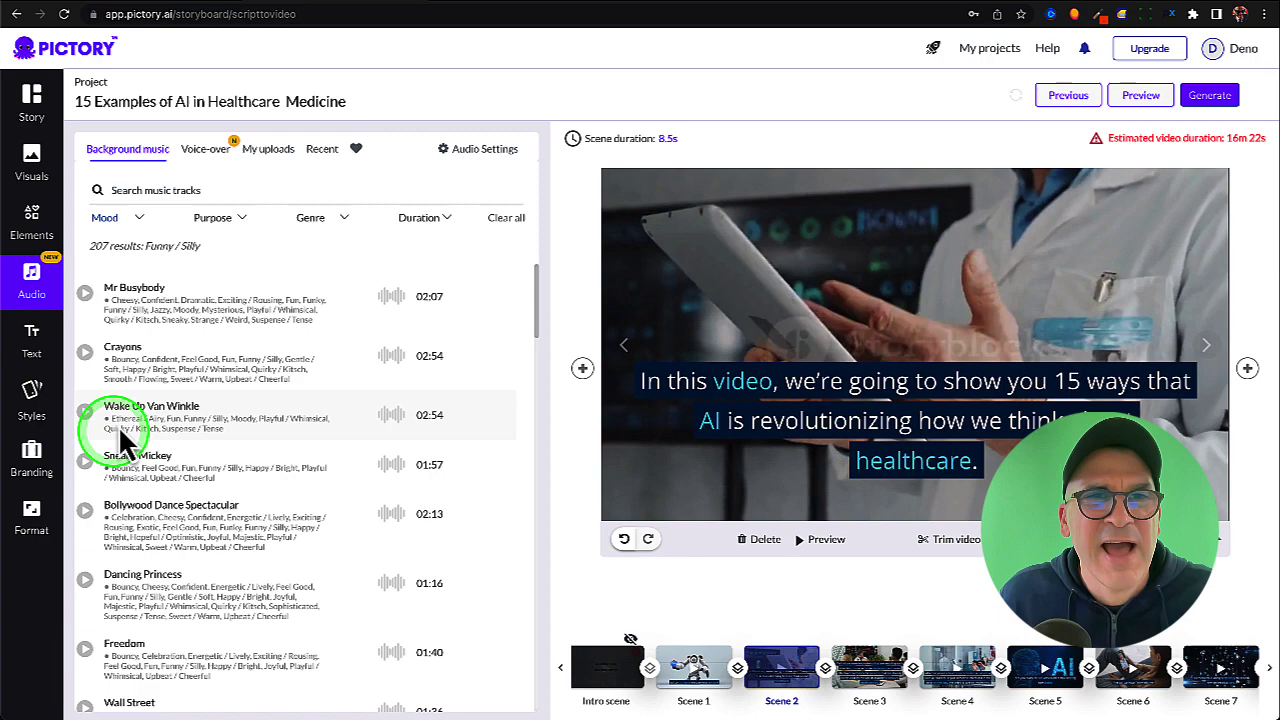
Apply Aiden, male as the video's voice-over.
left_click(322, 150)
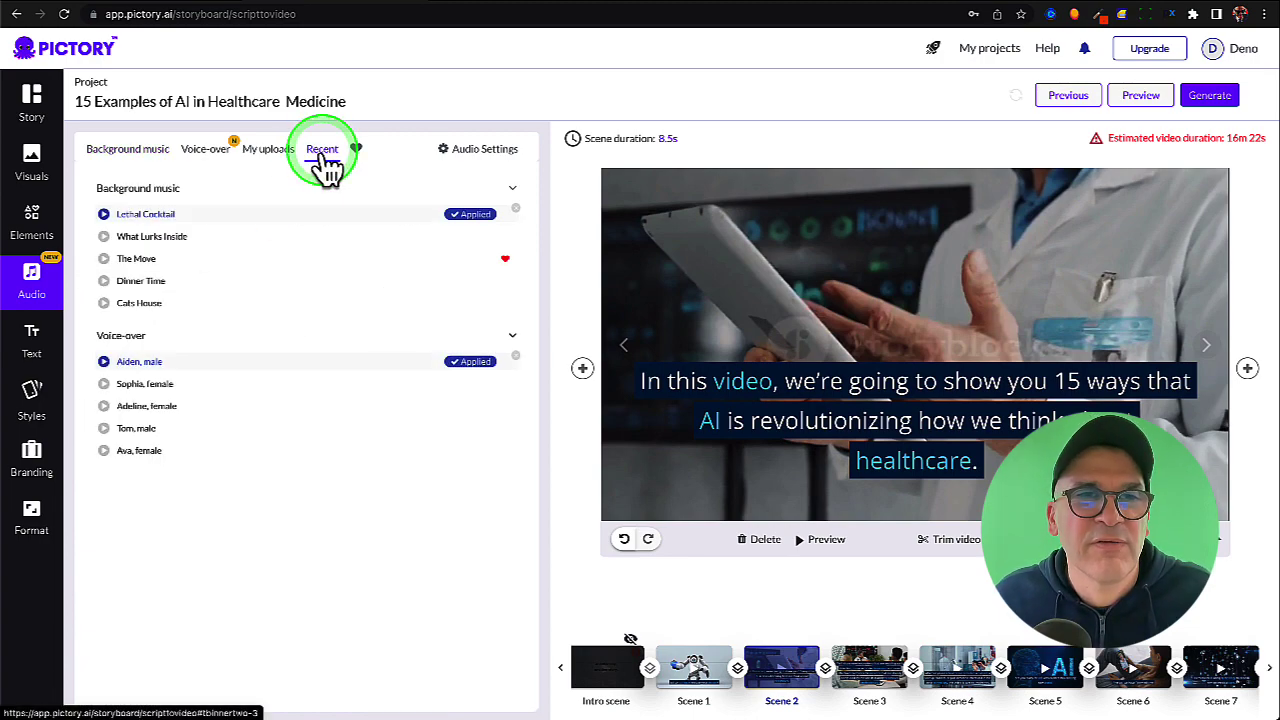
mouse_move(143, 264)
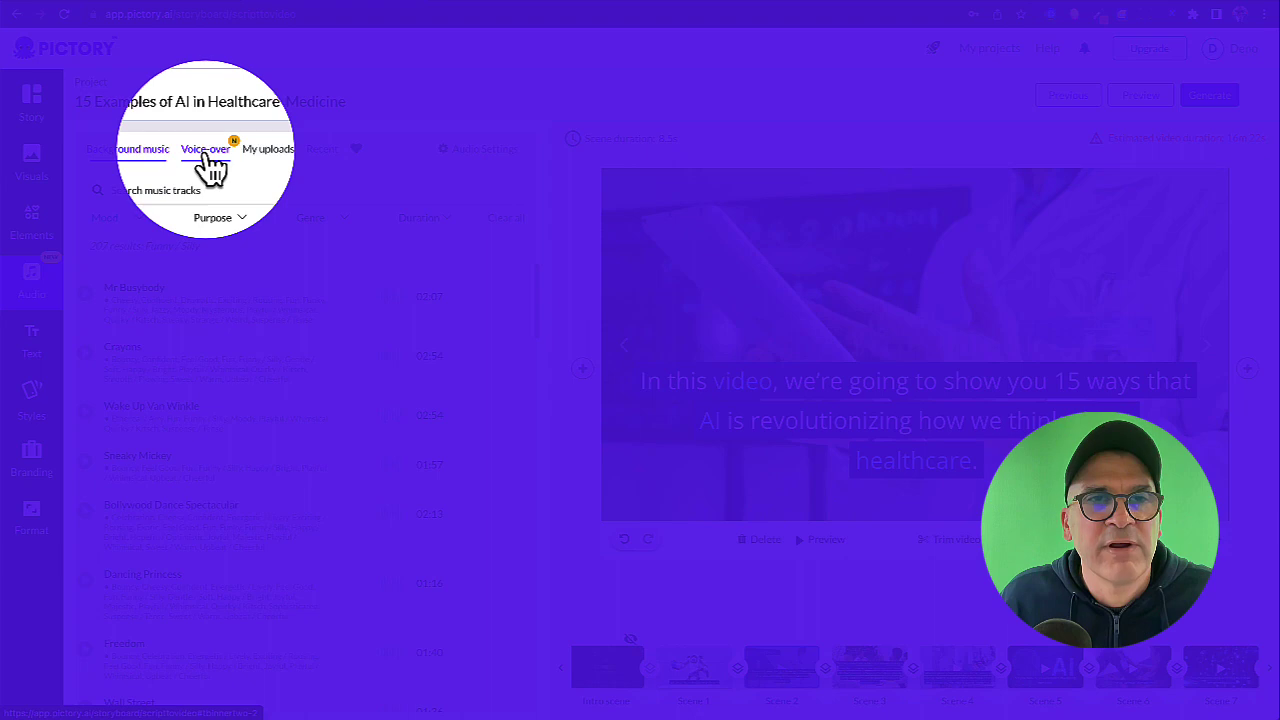
left_click(207, 156)
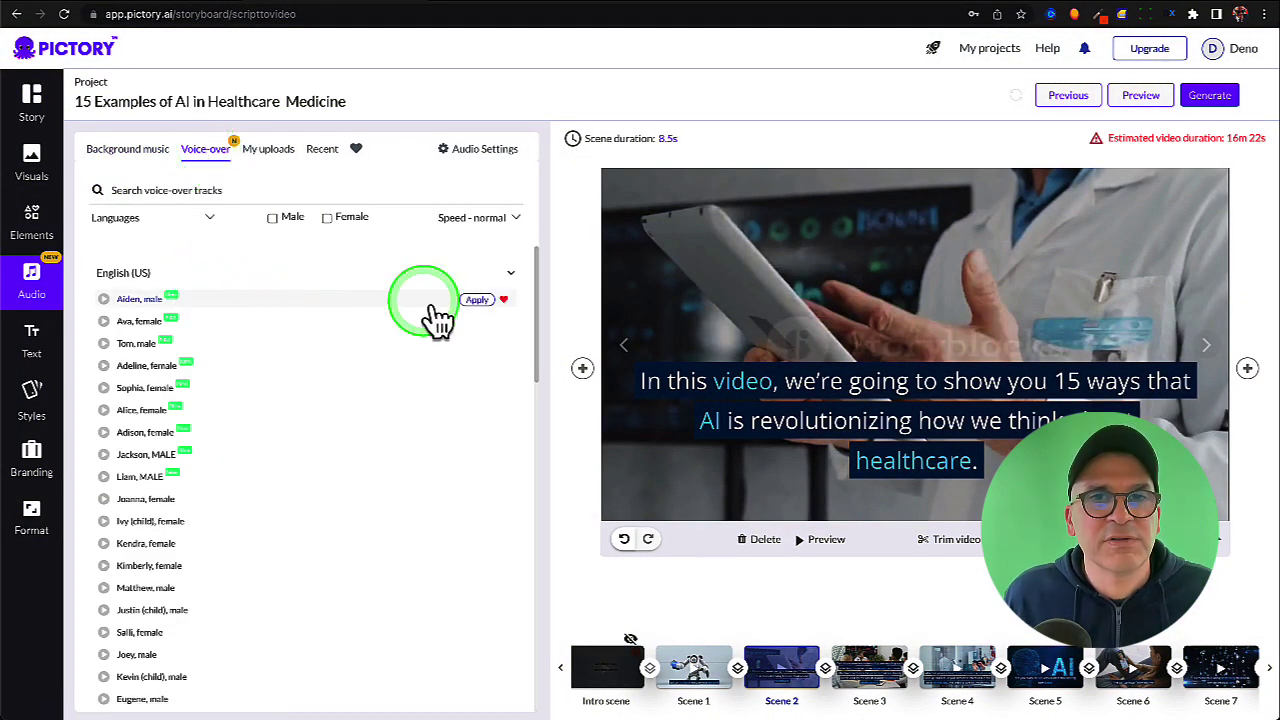
left_click(478, 301)
left_click(357, 300)
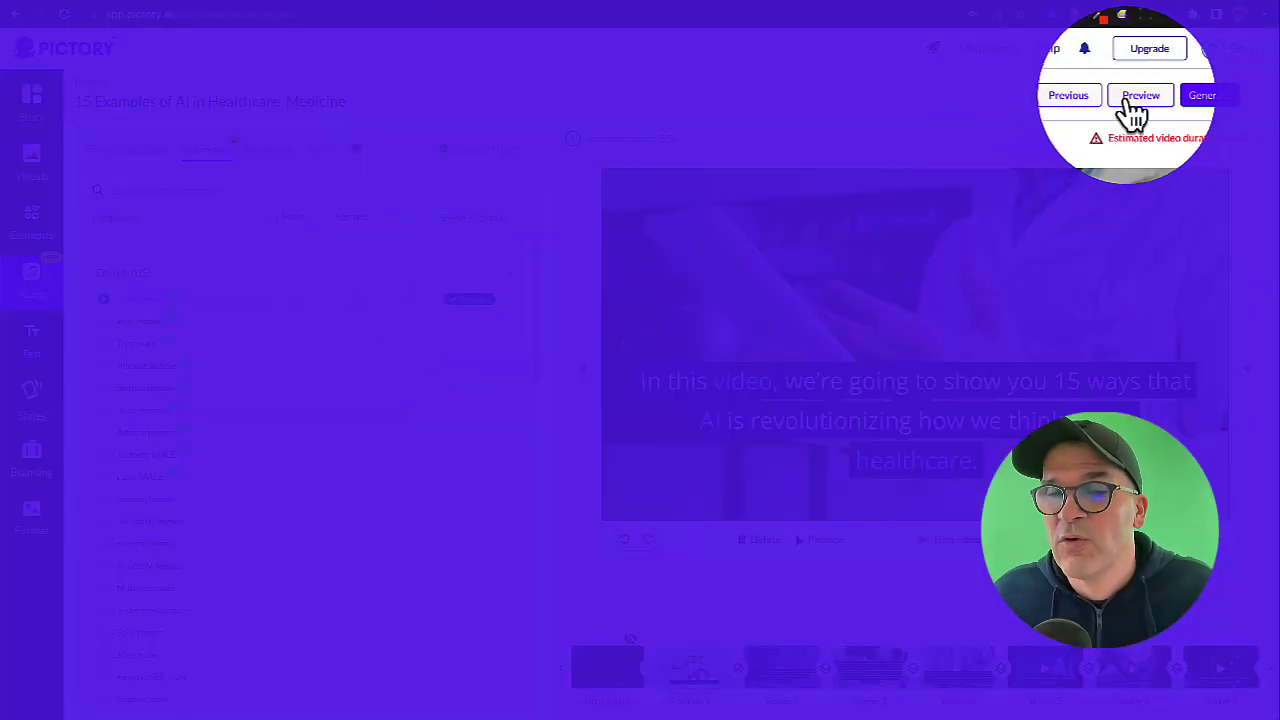
Preview the full video and replay its first scene.
left_click(1138, 96)
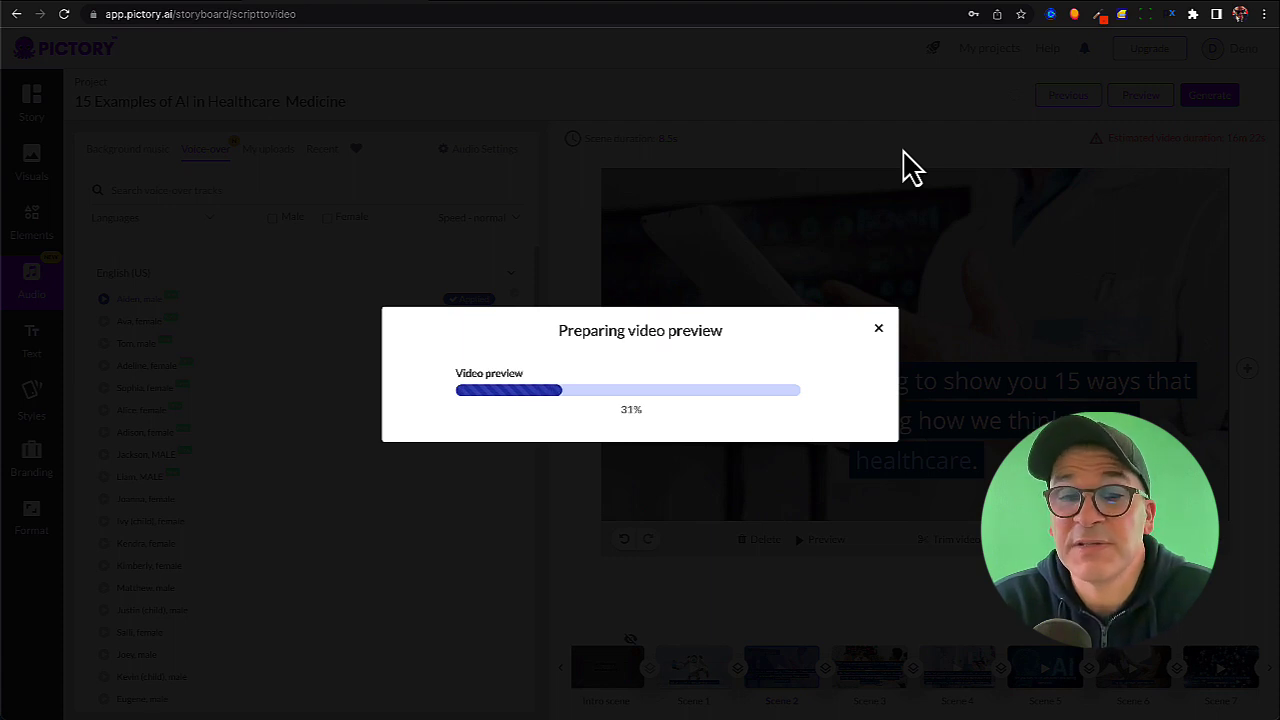
left_click(220, 680)
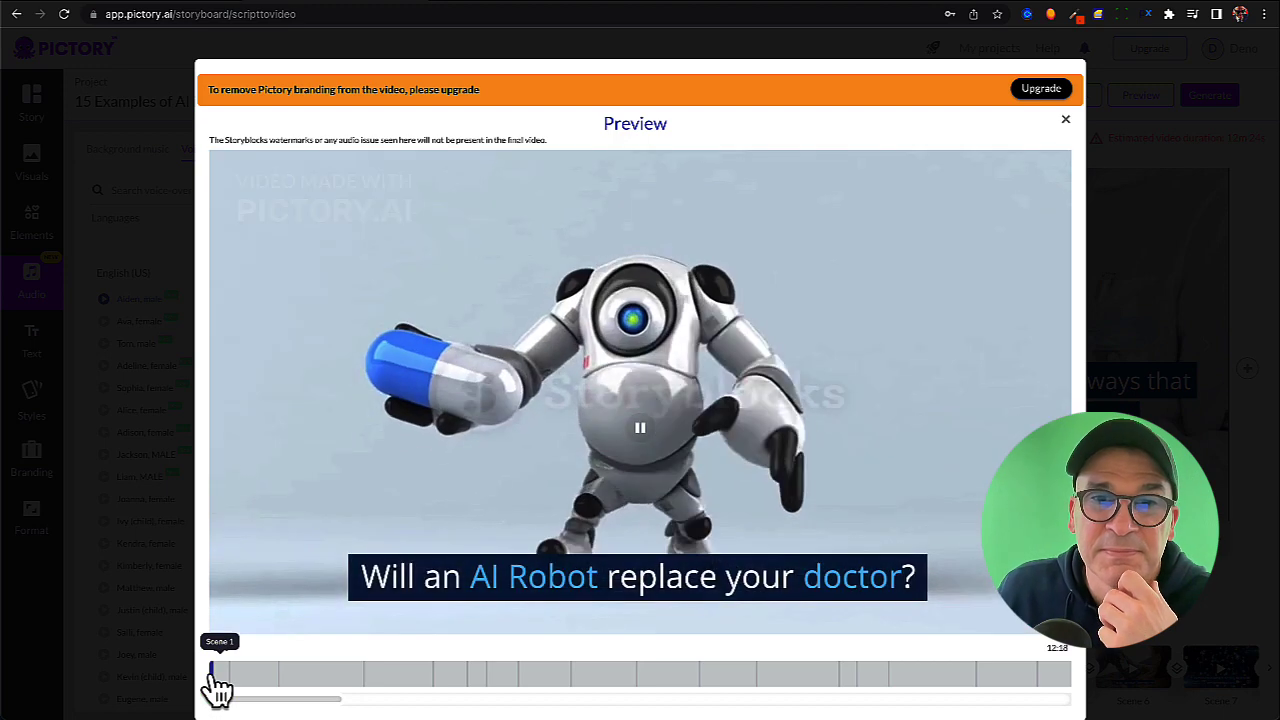
left_click(218, 686)
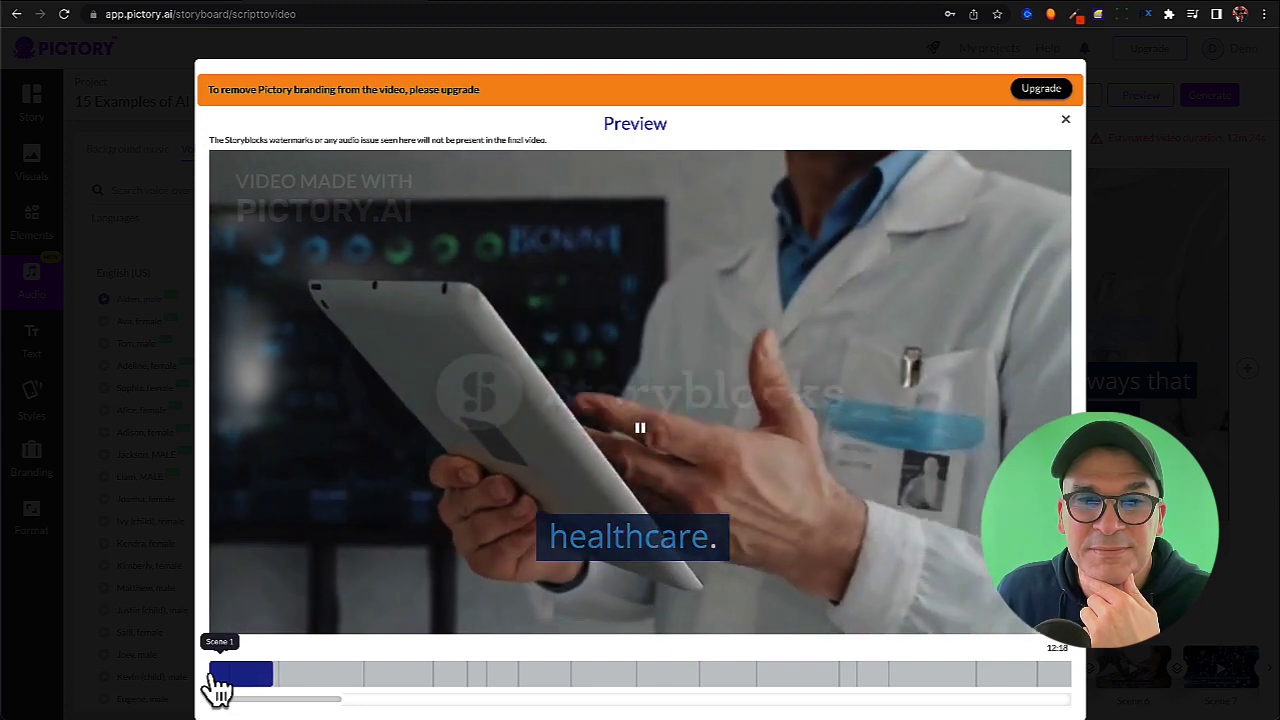
left_click(214, 674)
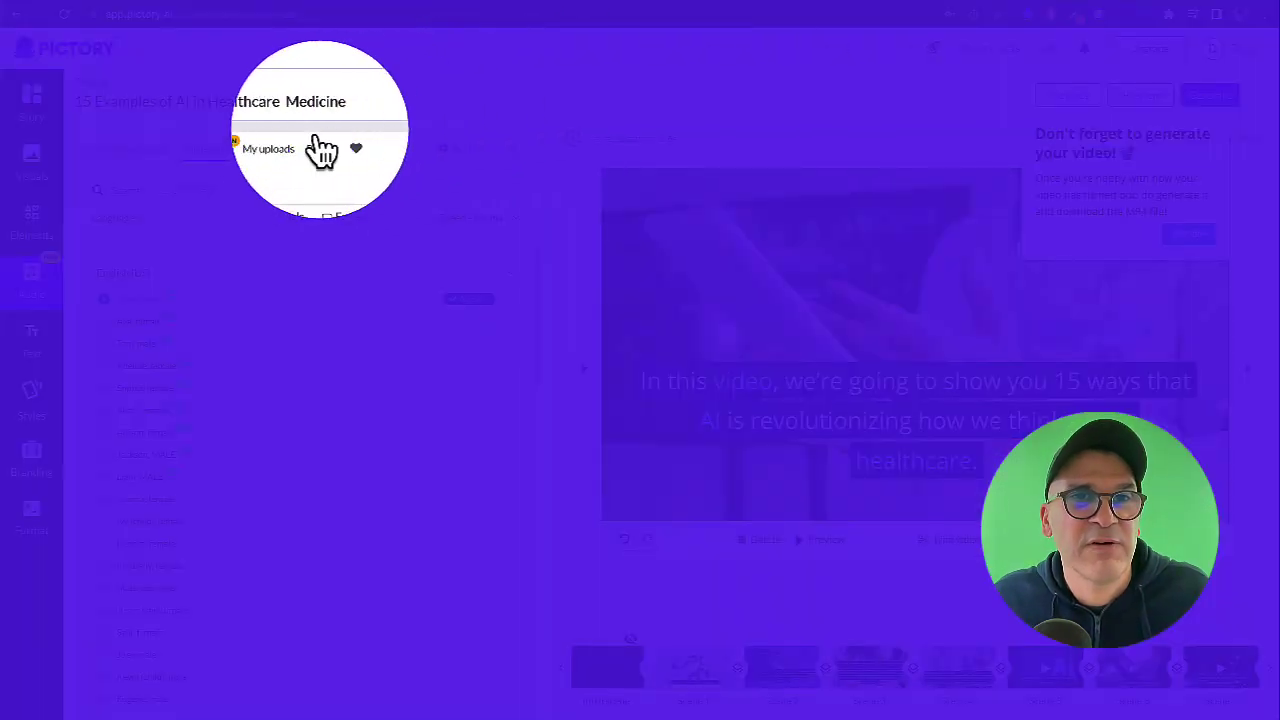
Upload '15 Examples of AI in Healthcare.mp3' to My uploads as a voice-over.
left_click(280, 158)
left_click(307, 248)
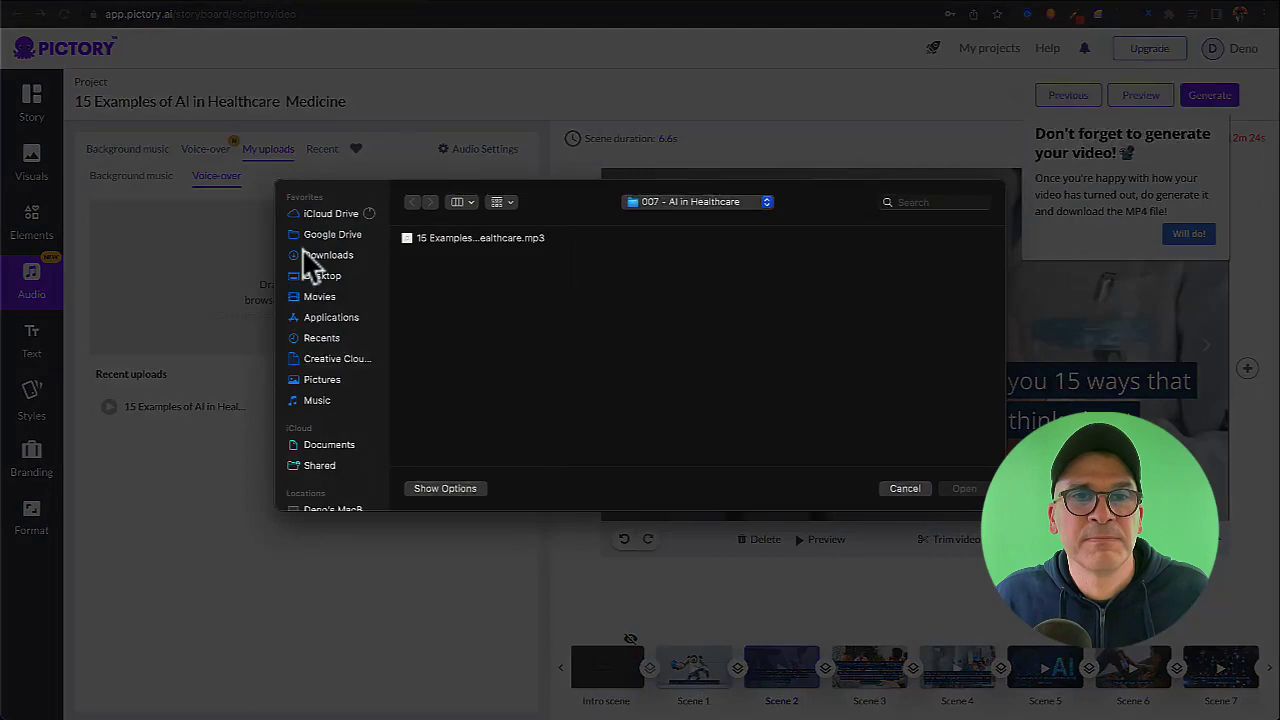
left_click(450, 250)
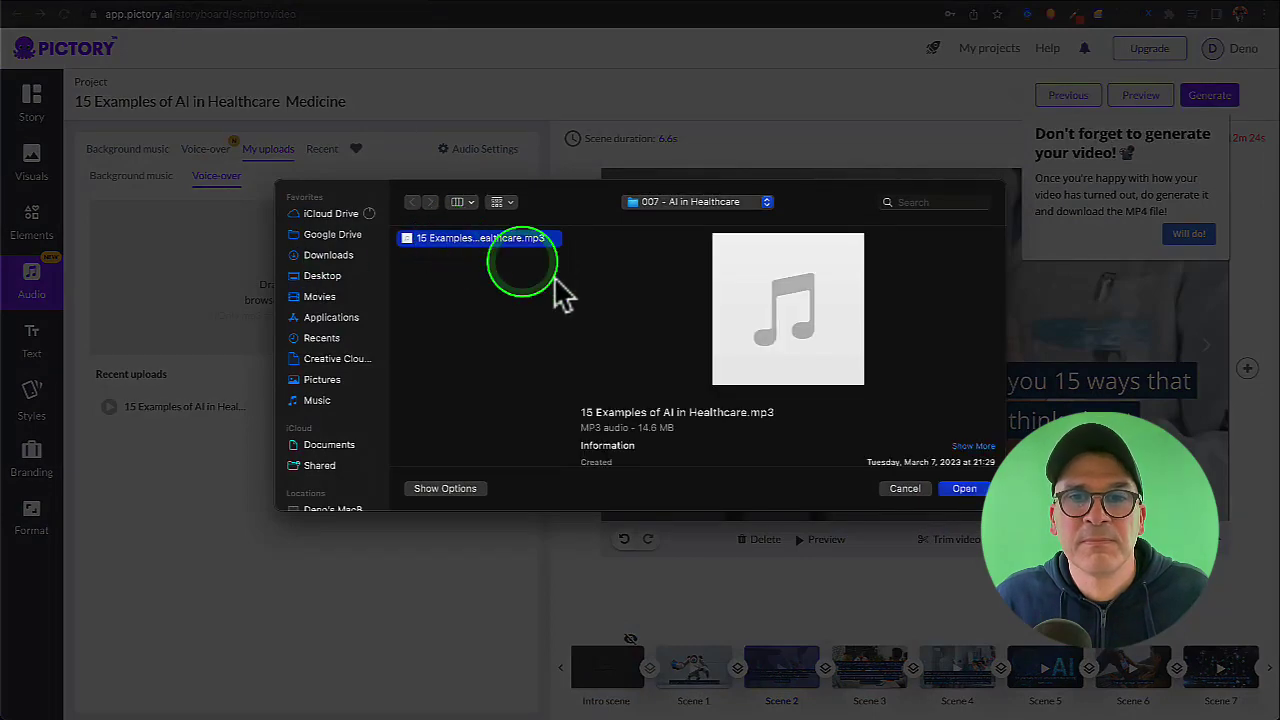
left_click(962, 488)
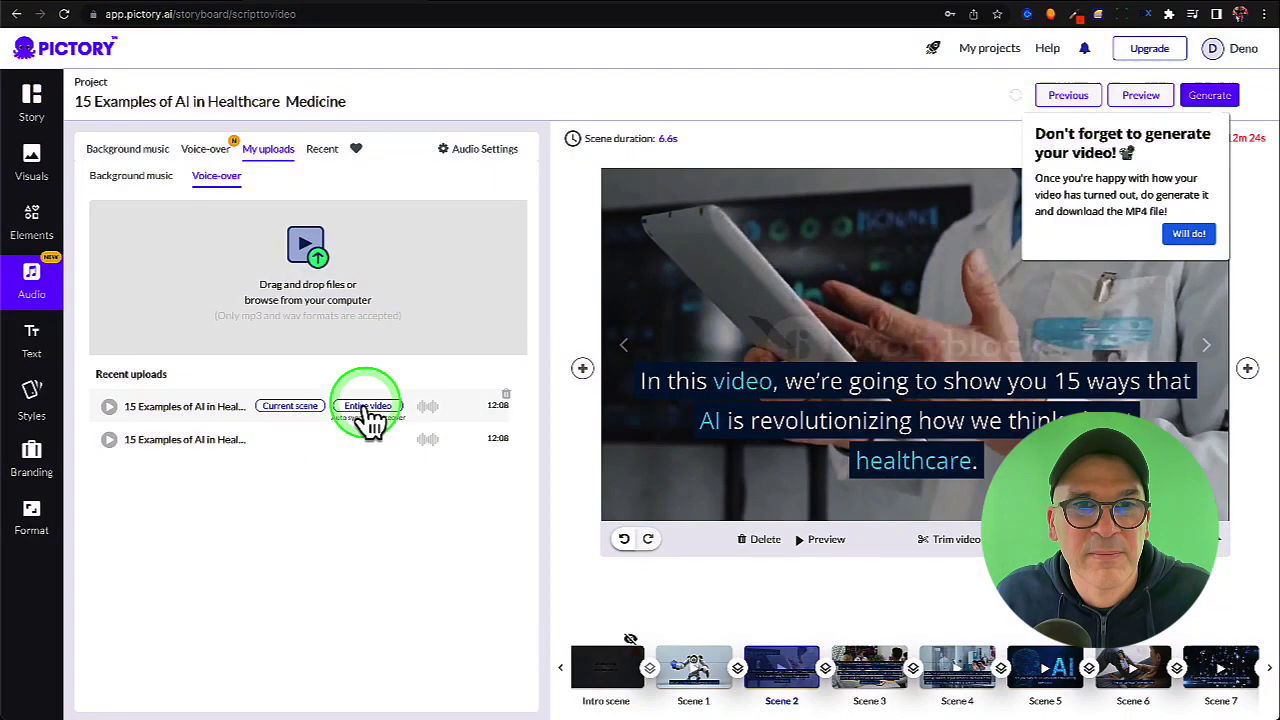
Auto-sync the uploaded voice-over across the entire video and start the preview.
left_click(368, 408)
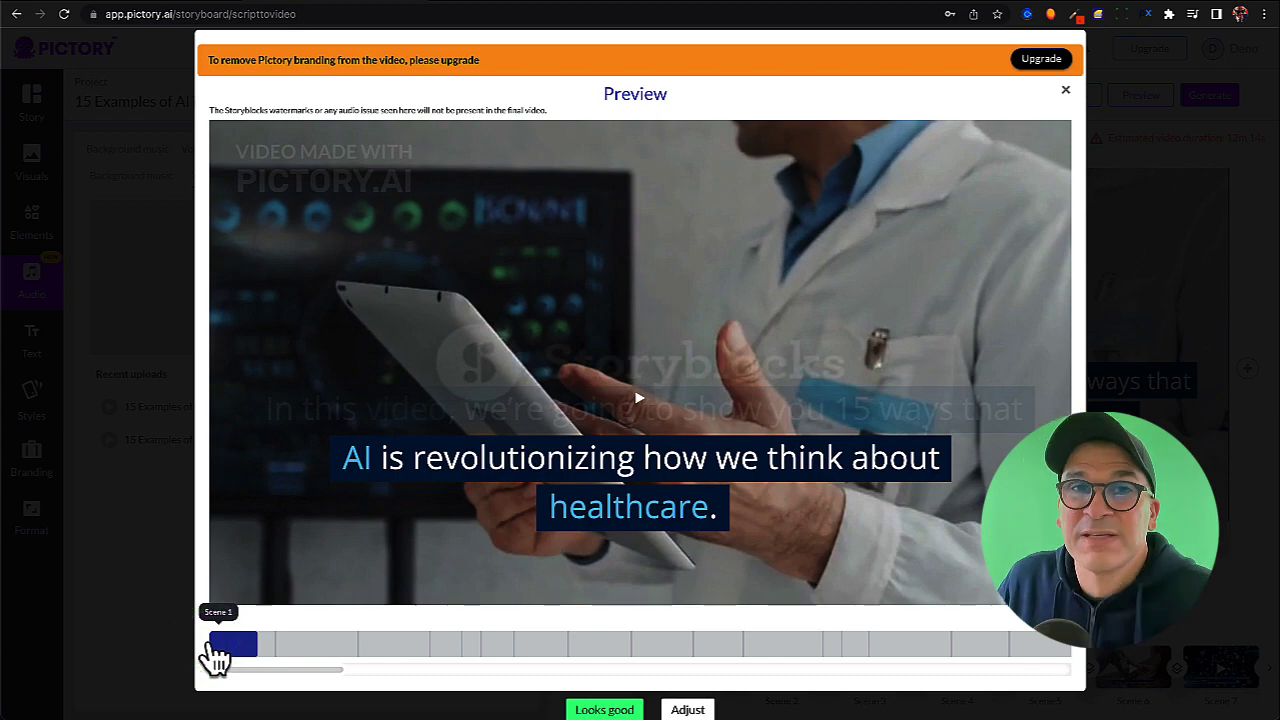
left_click(216, 656)
left_click(216, 655)
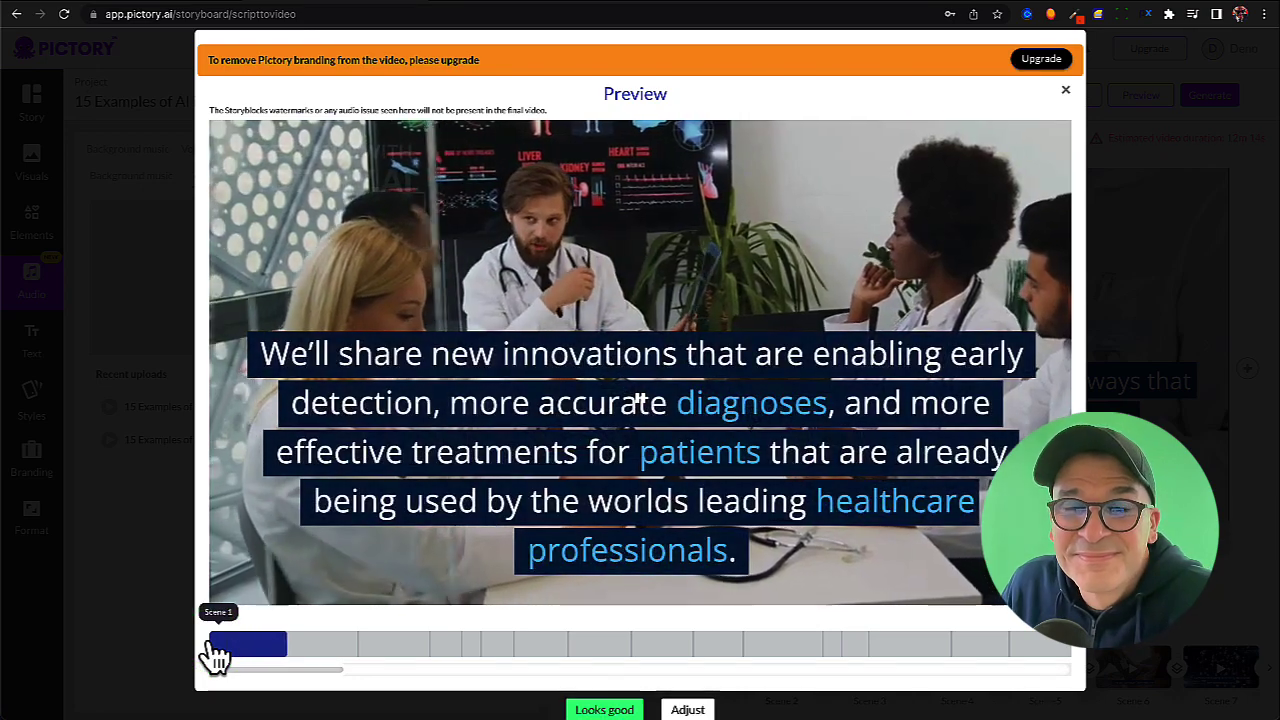
Scrub through the synced preview, then pause it and return to the storyboard.
left_click(215, 650)
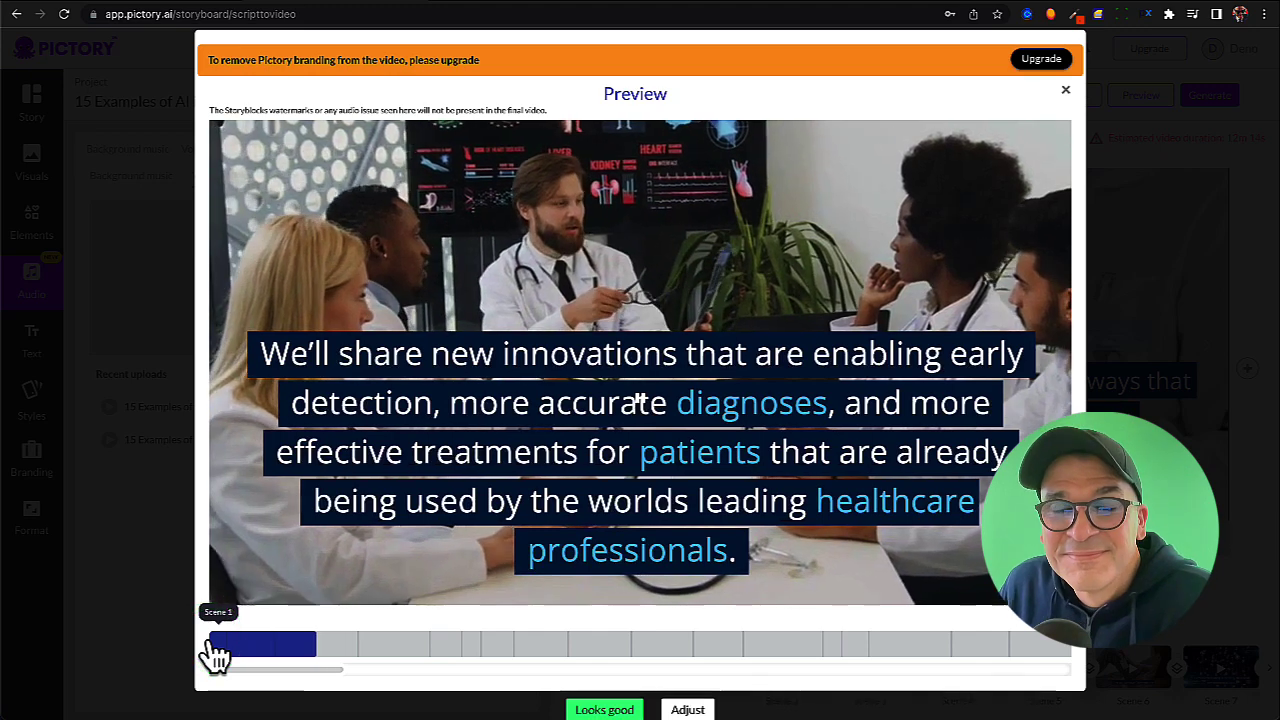
left_click(215, 650)
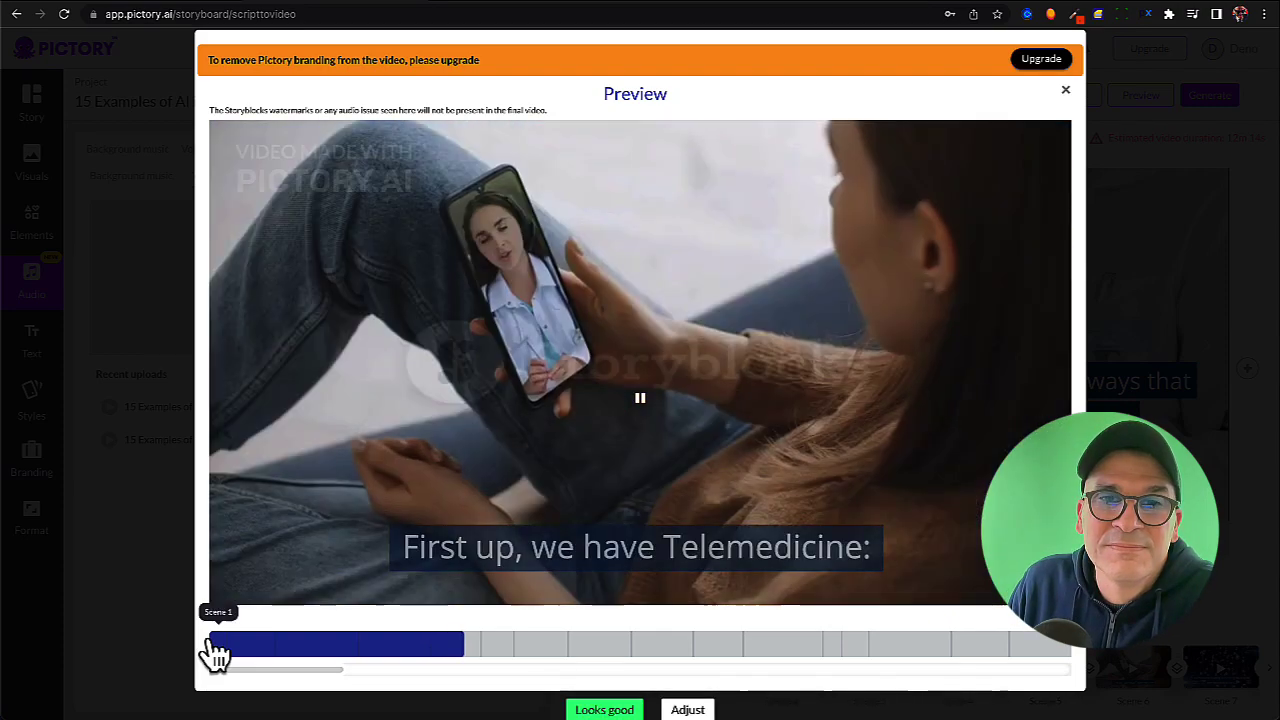
left_click(211, 637)
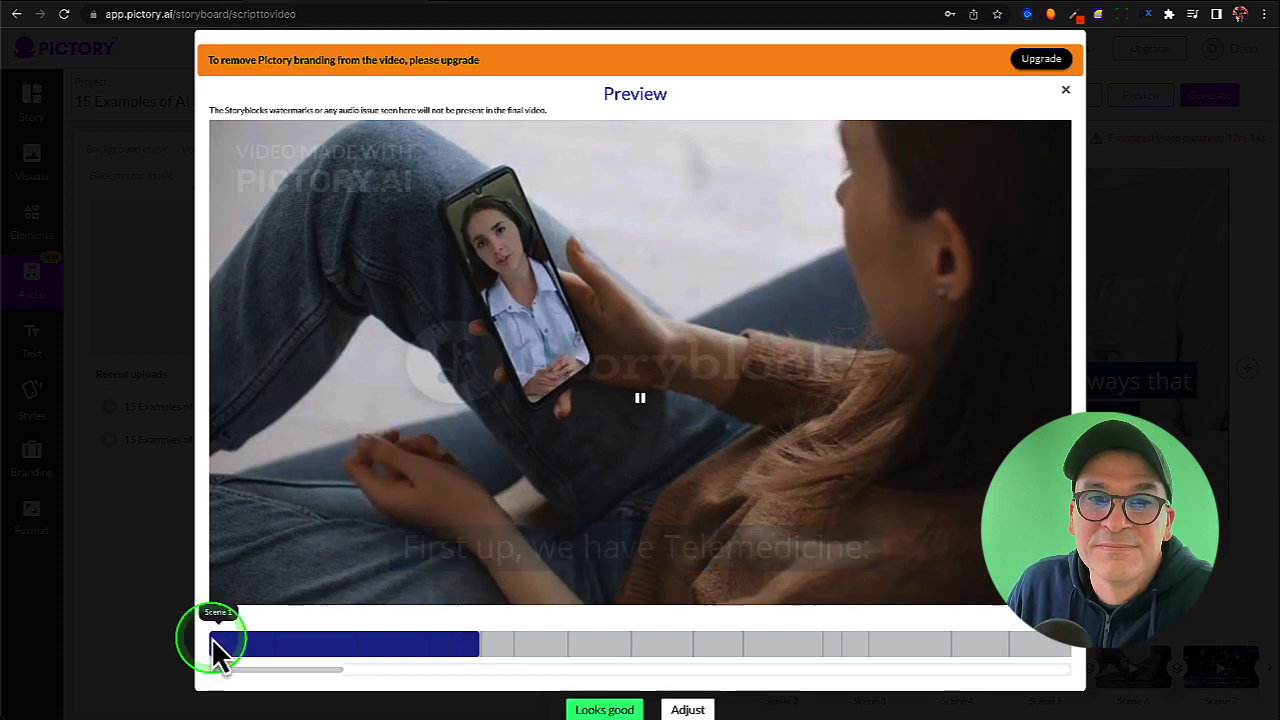
left_click(903, 277)
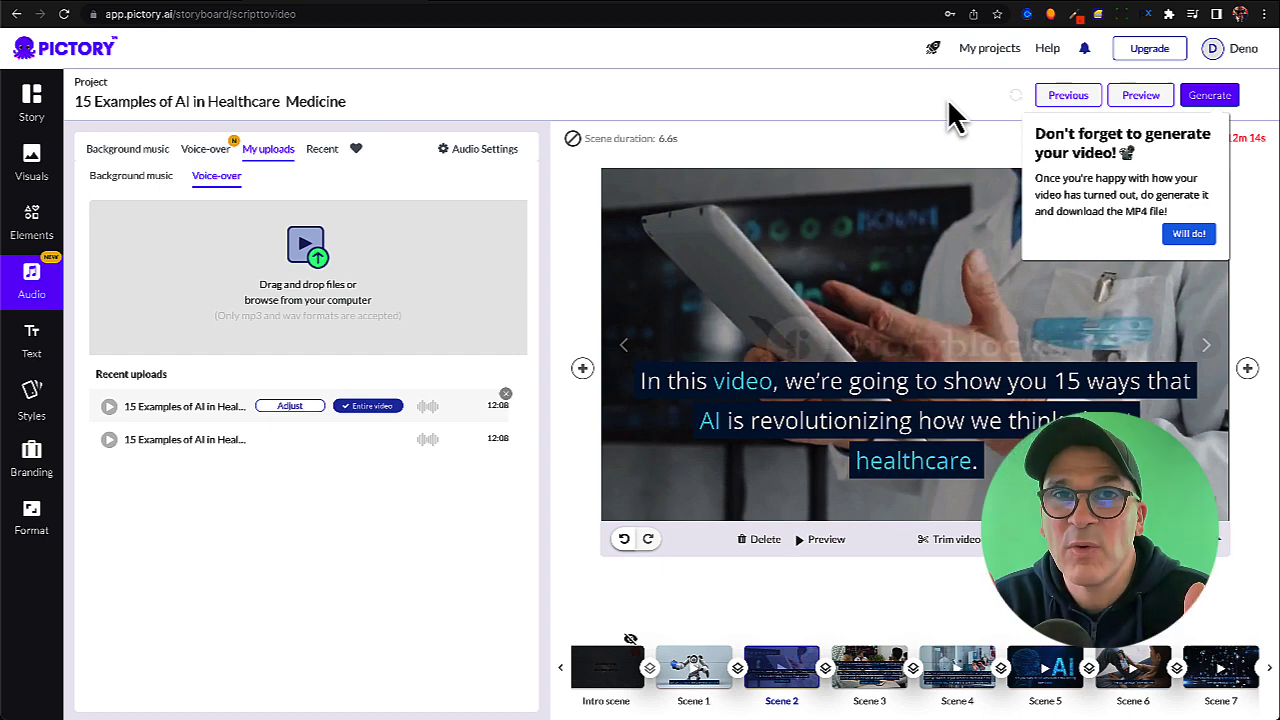
Dismiss the generate reminder with Will do!, check the 12m 14s duration warning, and go to My projects.
left_click(857, 210)
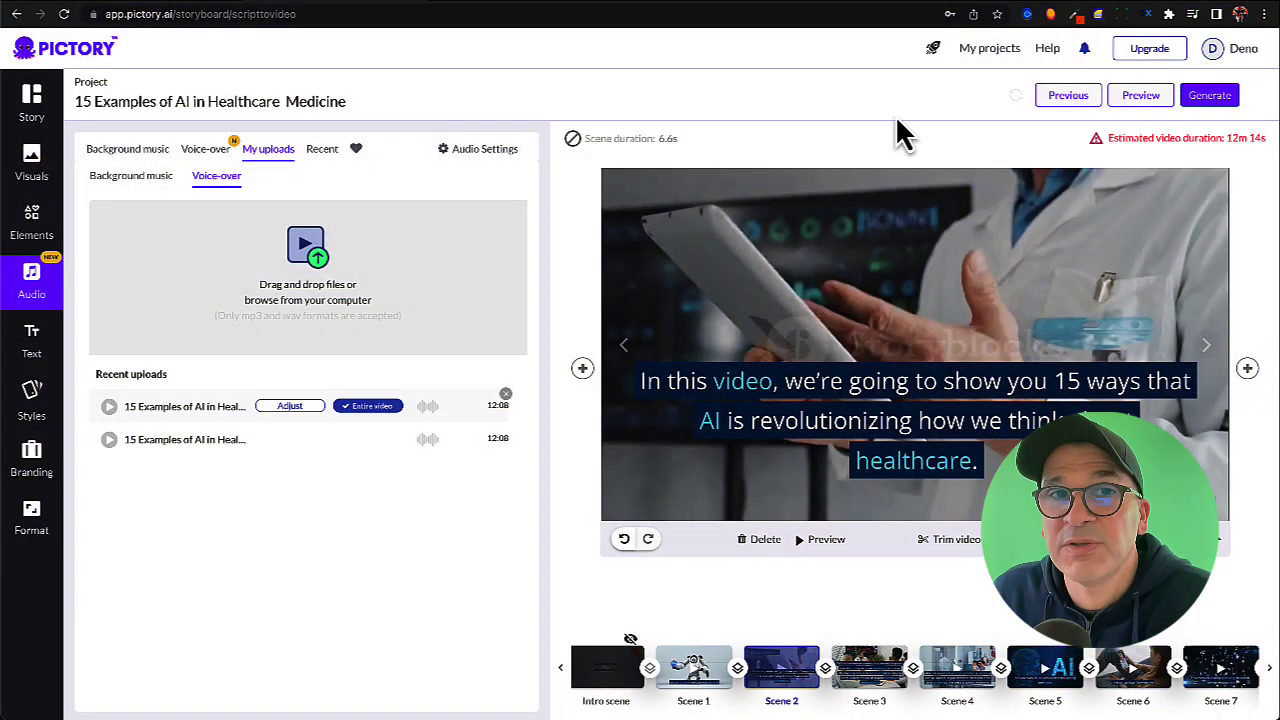
mouse_move(1192, 152)
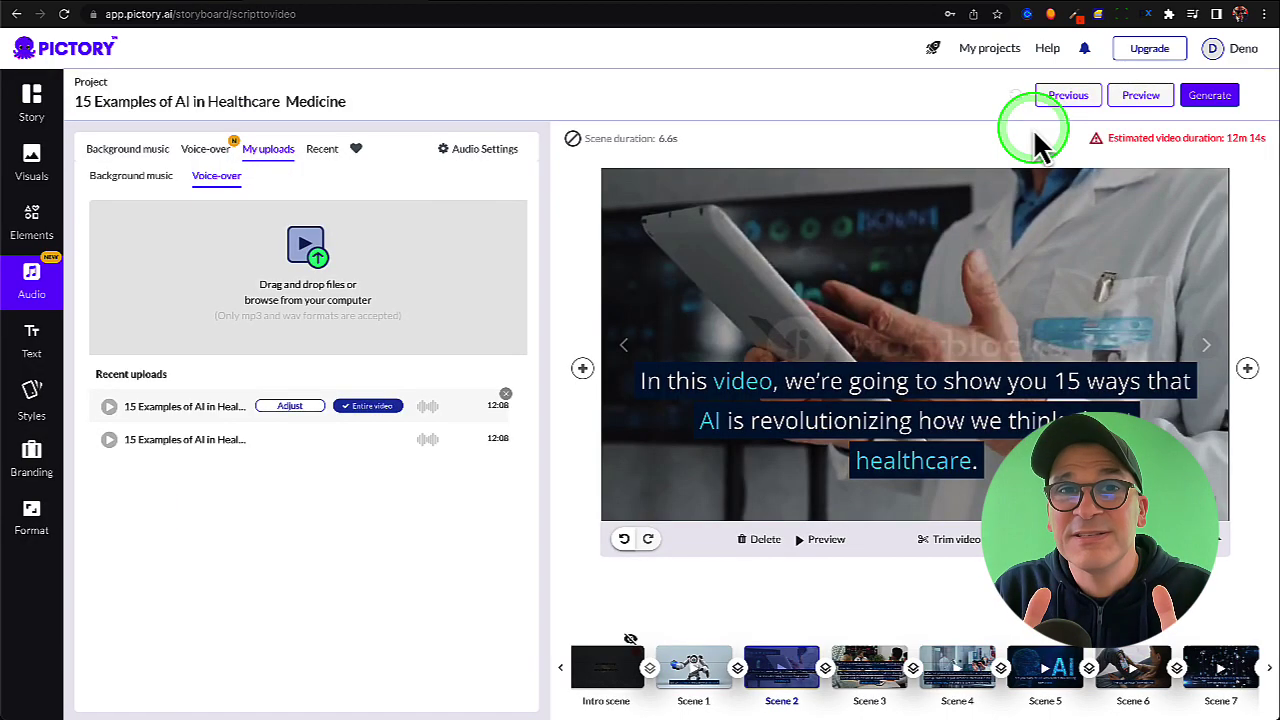
left_click(993, 58)
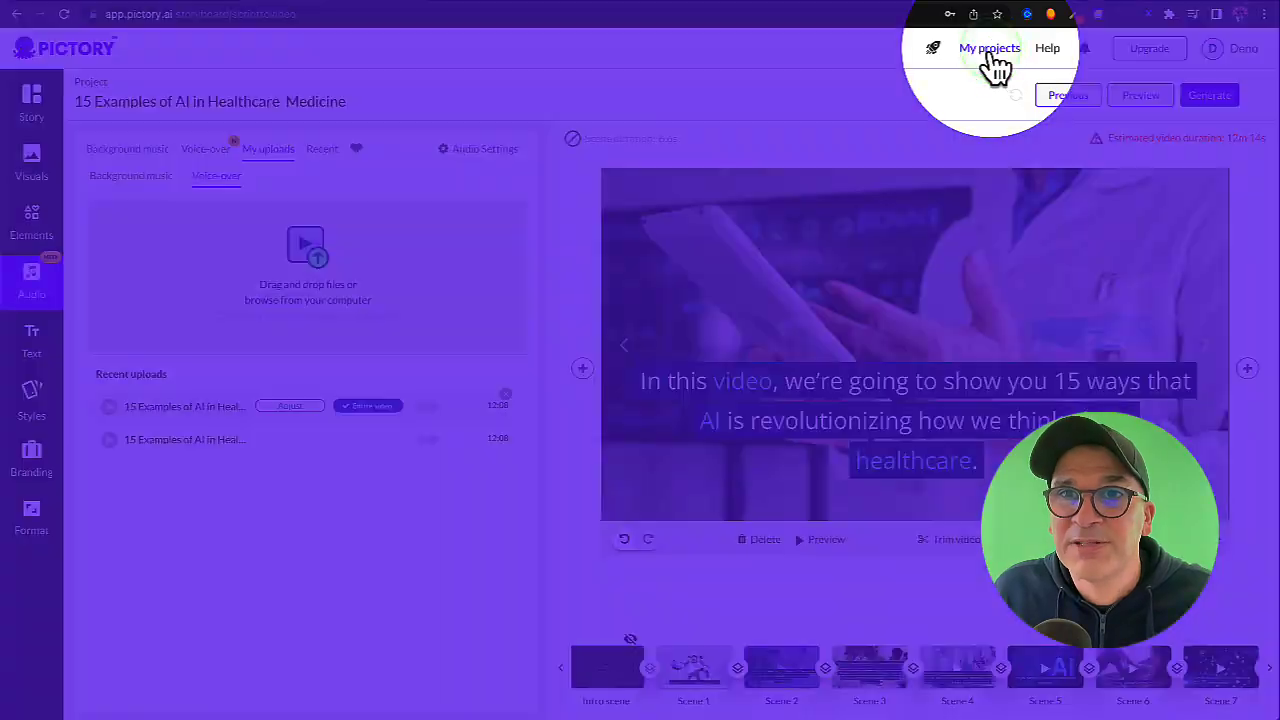
Open the '15 Examples of AI in Healthcare Medicine' project from its My projects thumbnail.
left_click(334, 191)
left_click(447, 190)
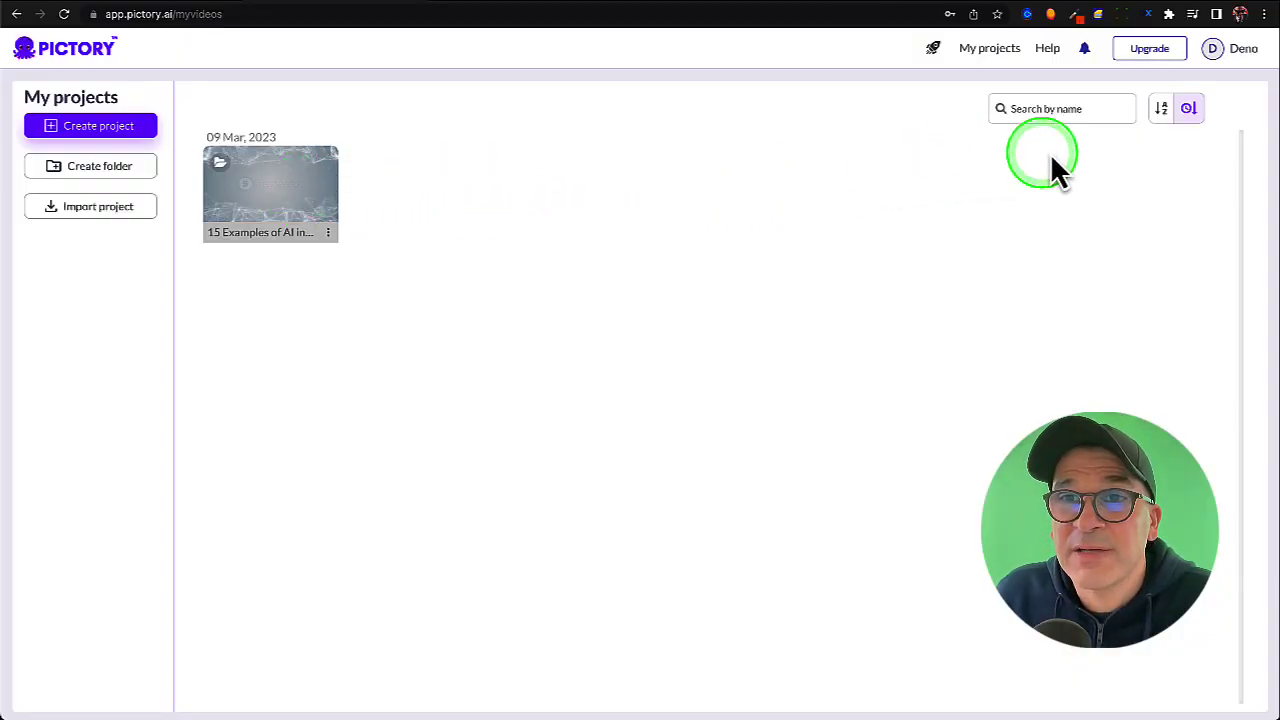